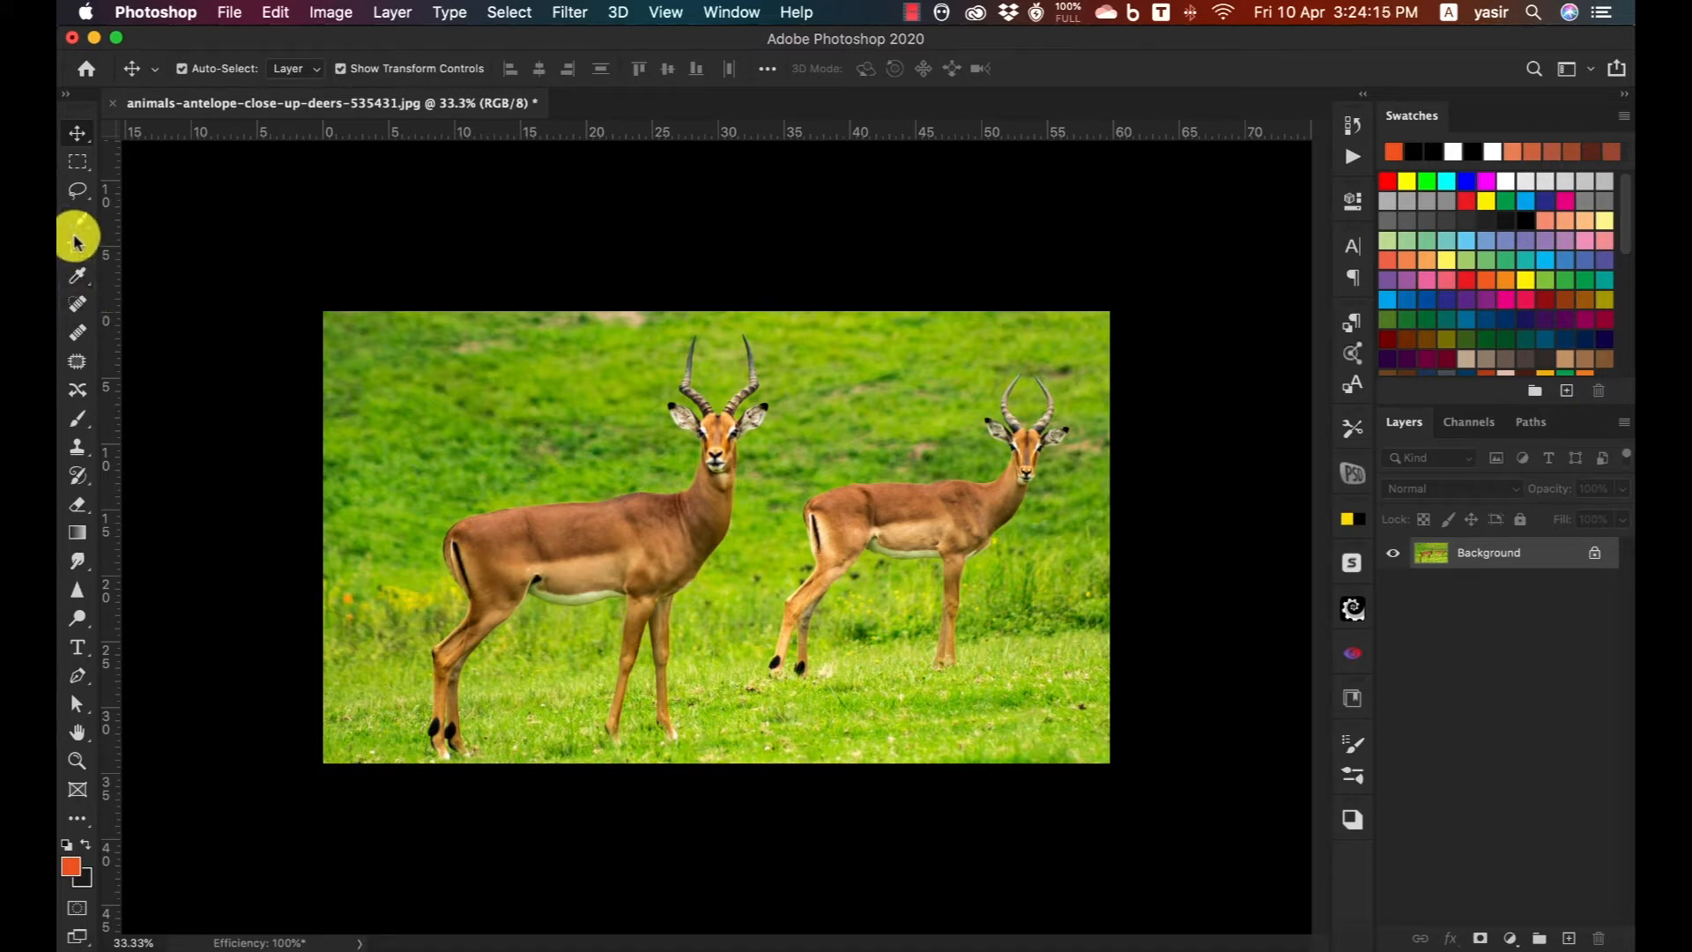
# Select both antelopes automatically with Select Subject and open the selection in Select and Mask.
pyautogui.click(79, 220)
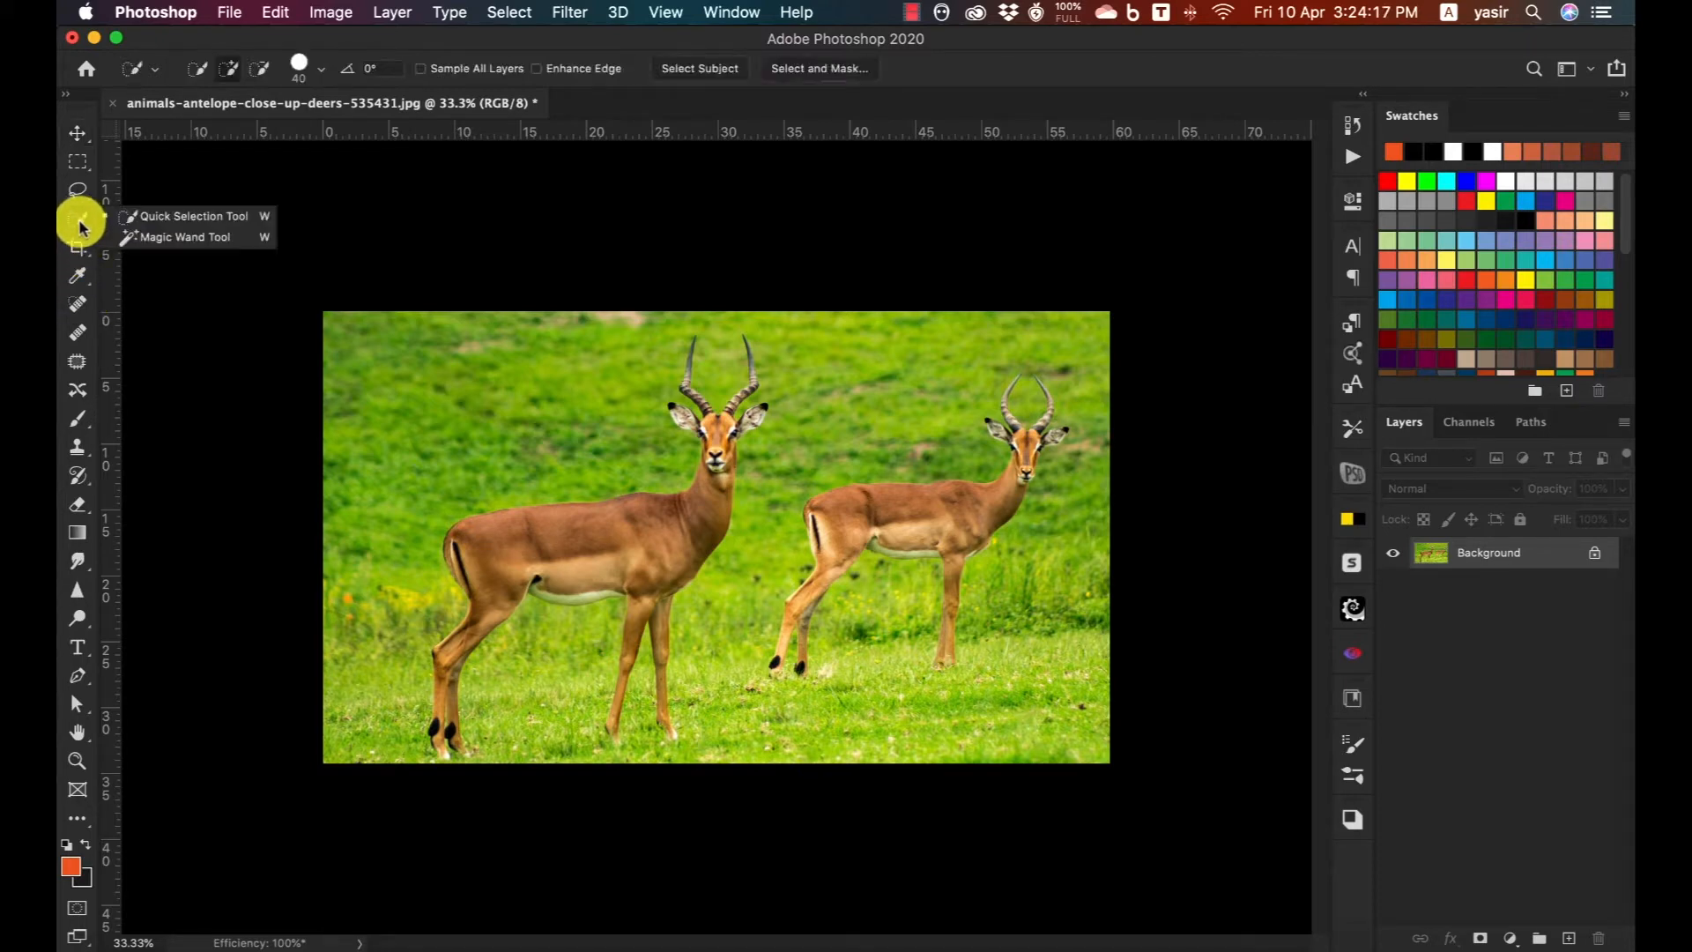
pyautogui.click(690, 106)
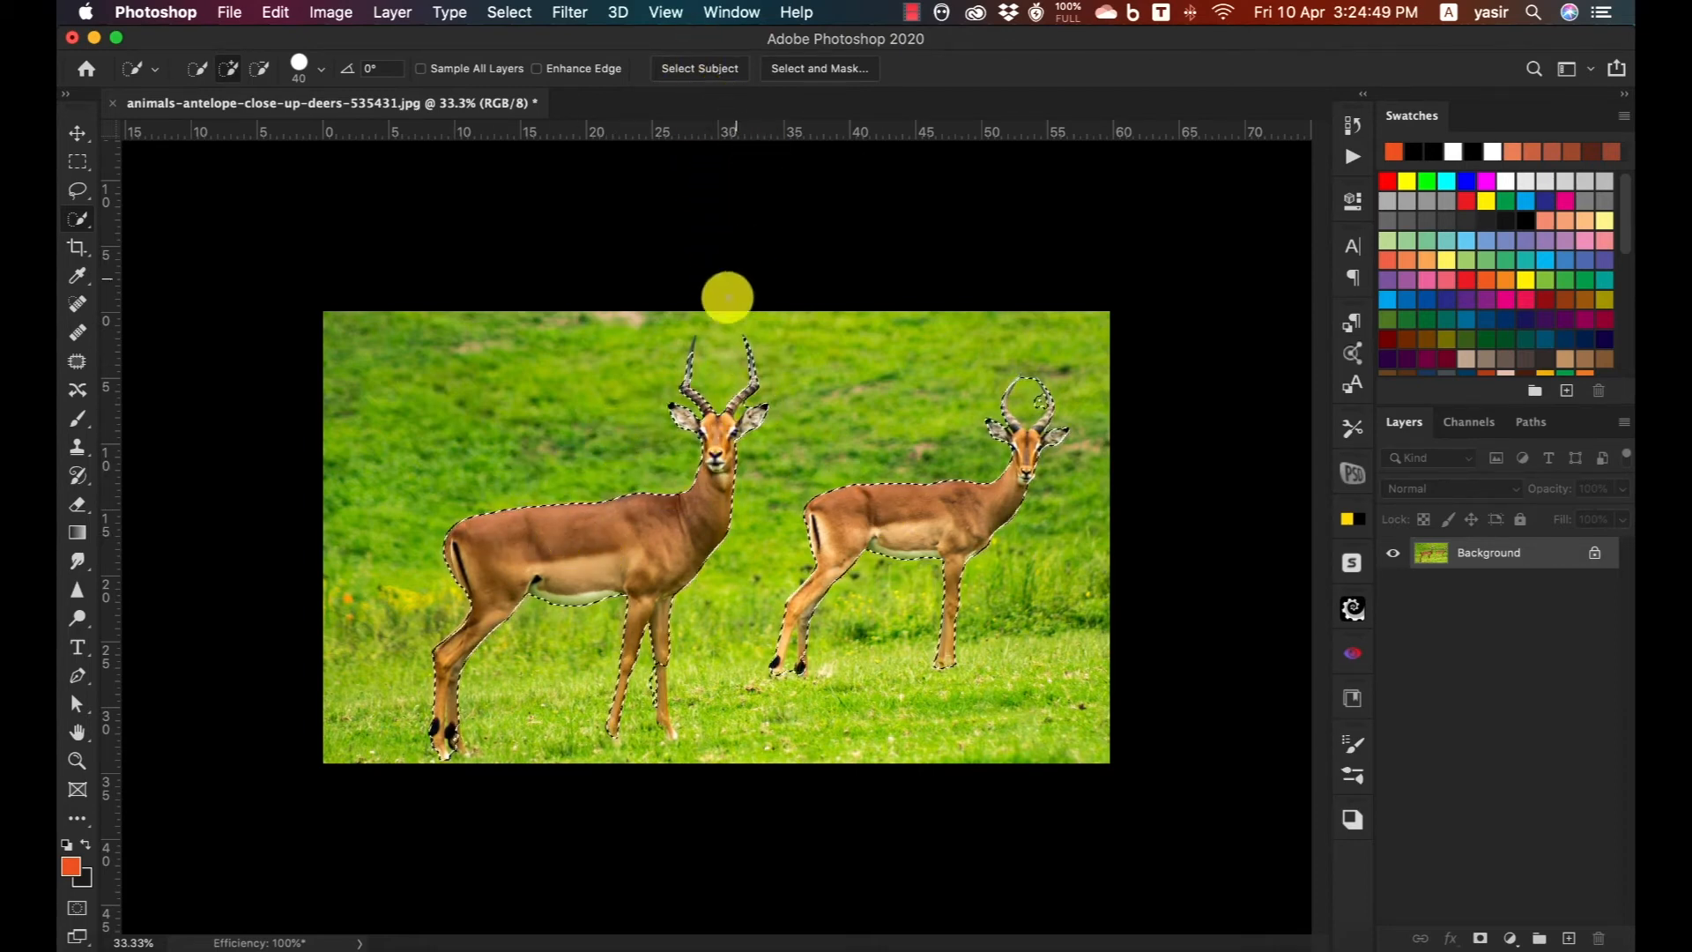
pyautogui.click(822, 72)
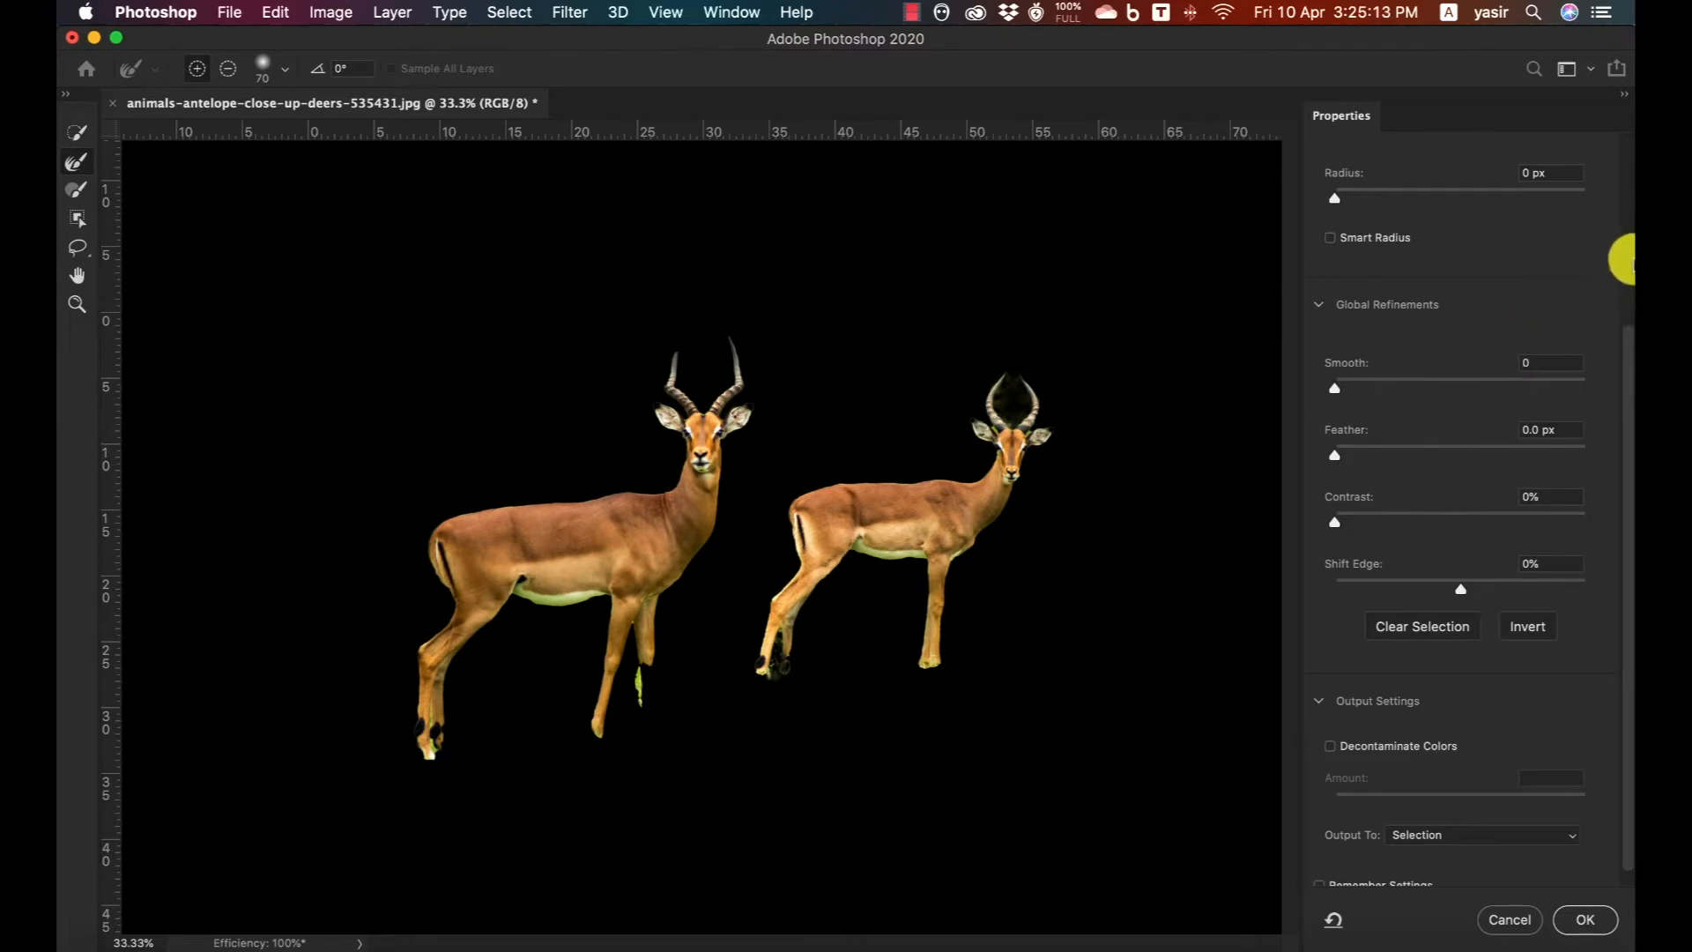
# Set the edge detection radius to 2 px, temporarily turning on Show Edge to check the detected edges.
pyautogui.scroll(5, 1621, 260)
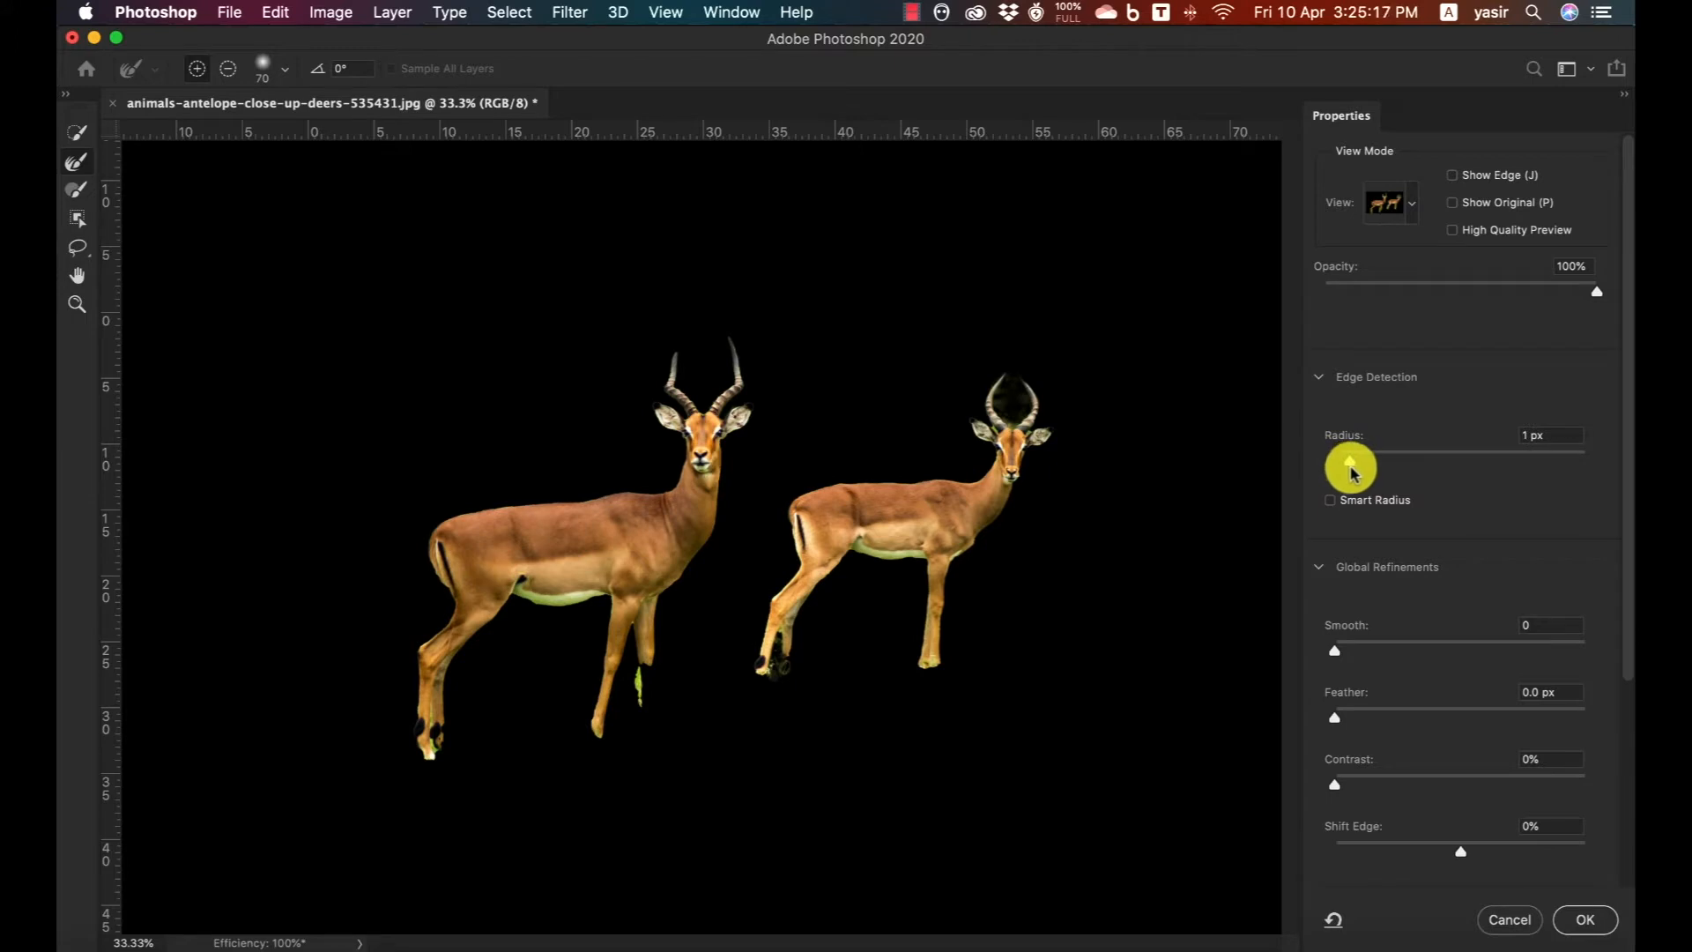
pyautogui.moveTo(1356, 469); pyautogui.dragTo(1362, 467)
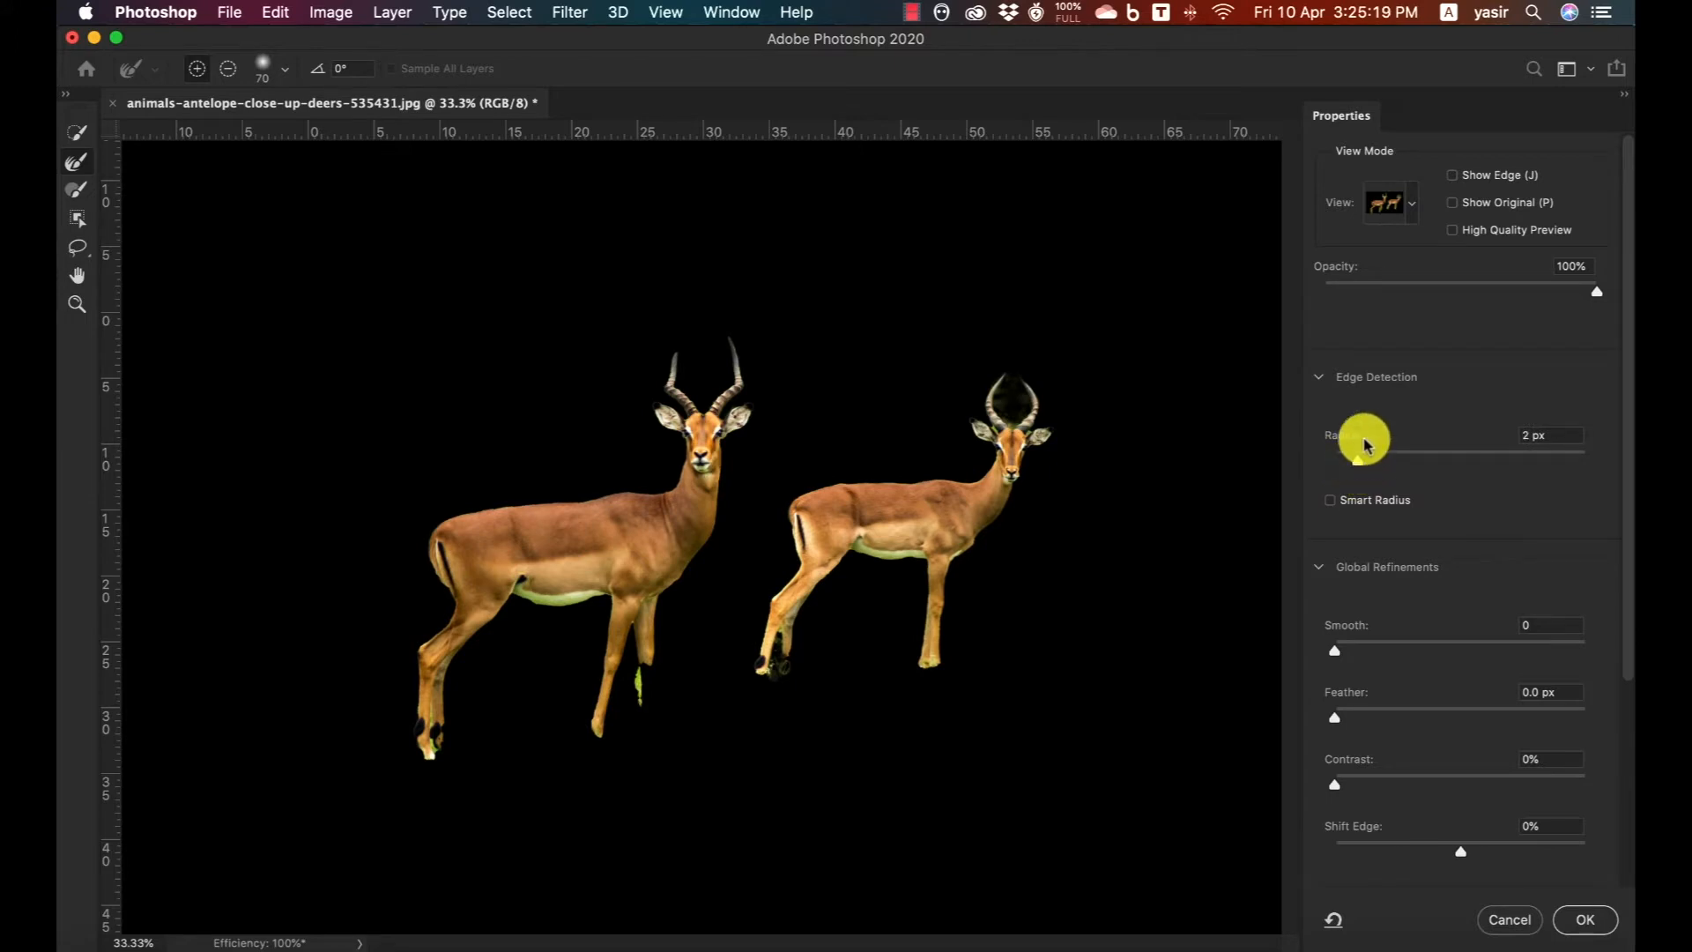
pyautogui.click(1453, 177)
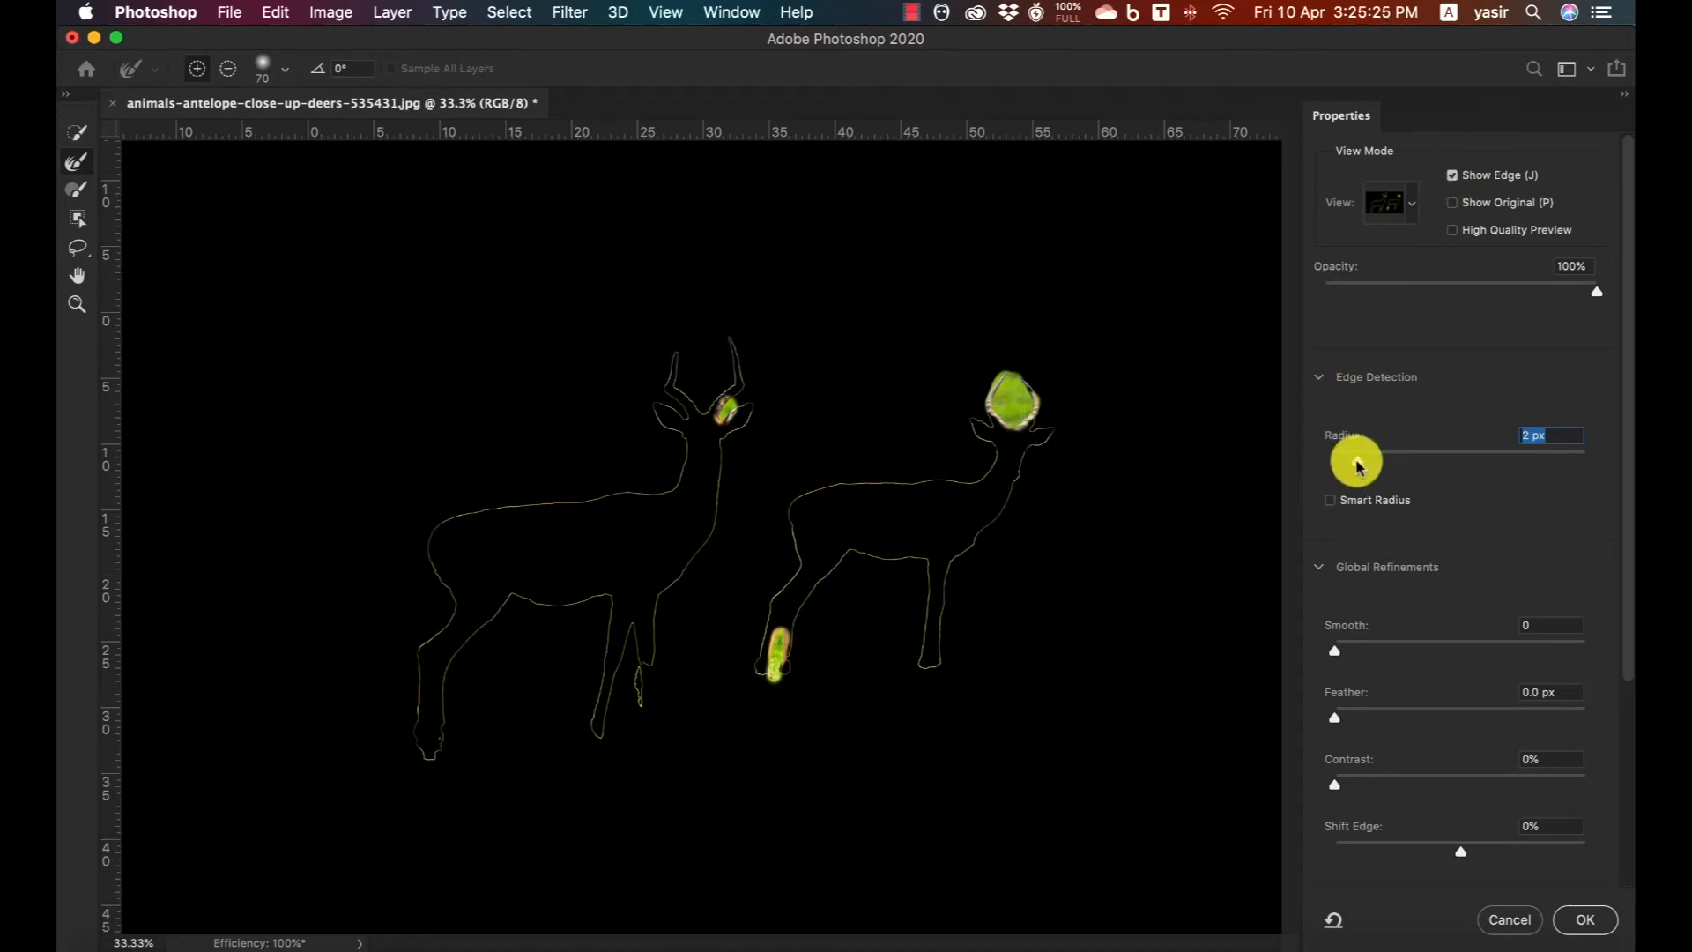
pyautogui.moveTo(1356, 467); pyautogui.dragTo(1352, 466)
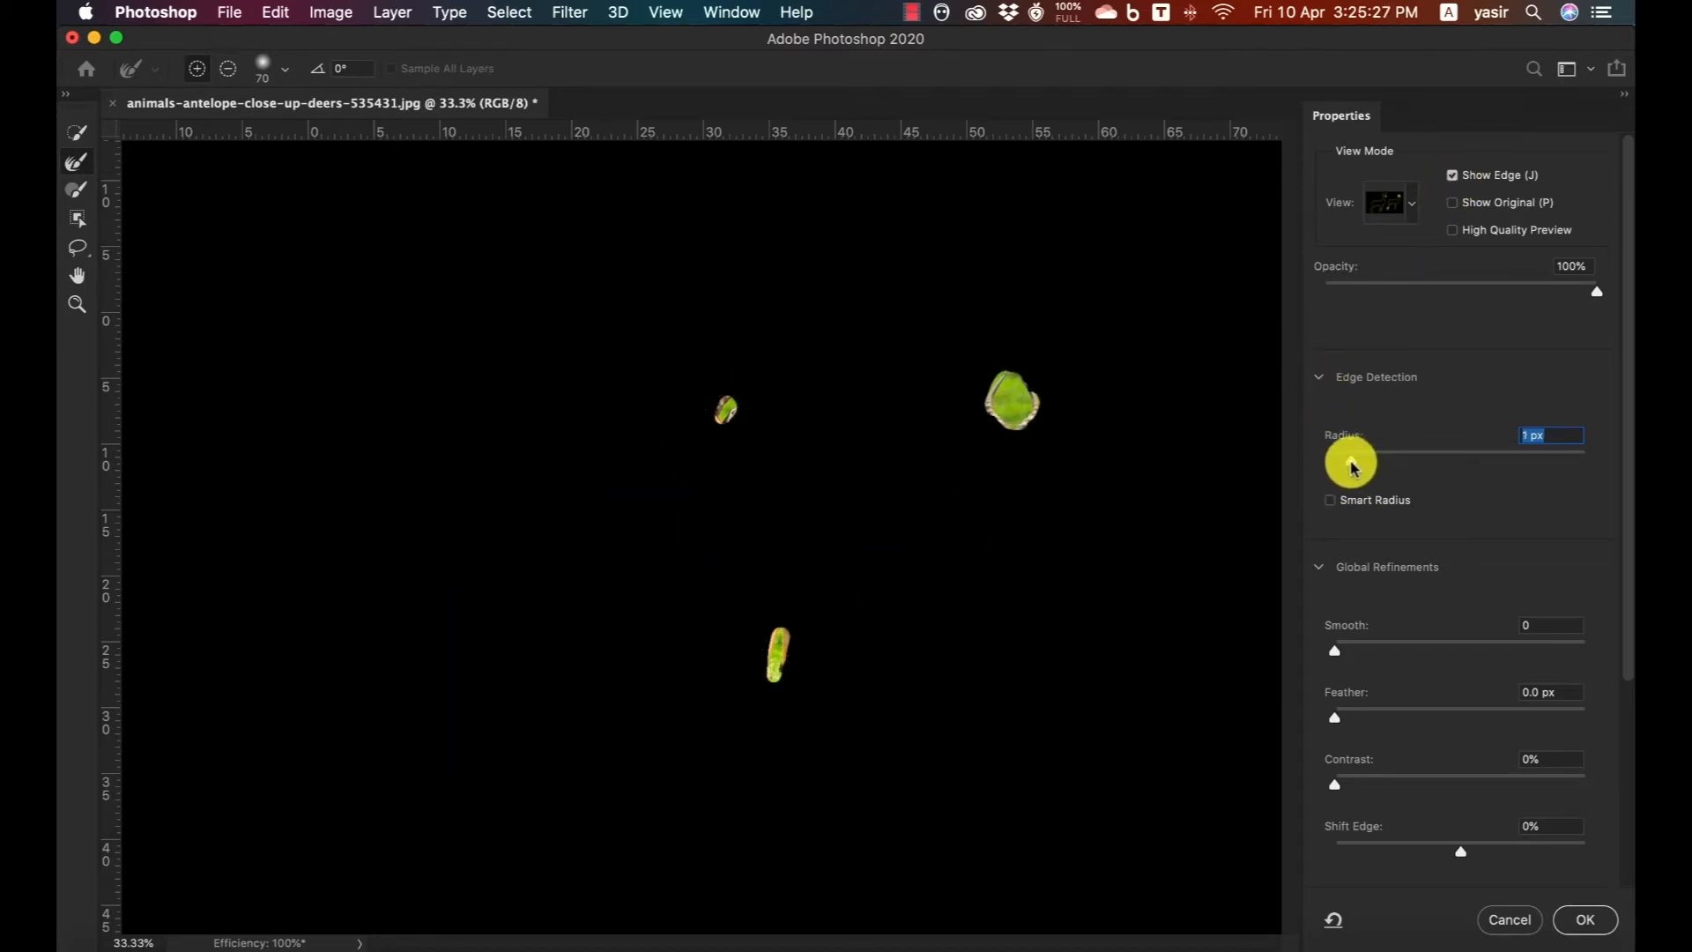
pyautogui.moveTo(1355, 467); pyautogui.dragTo(1357, 469)
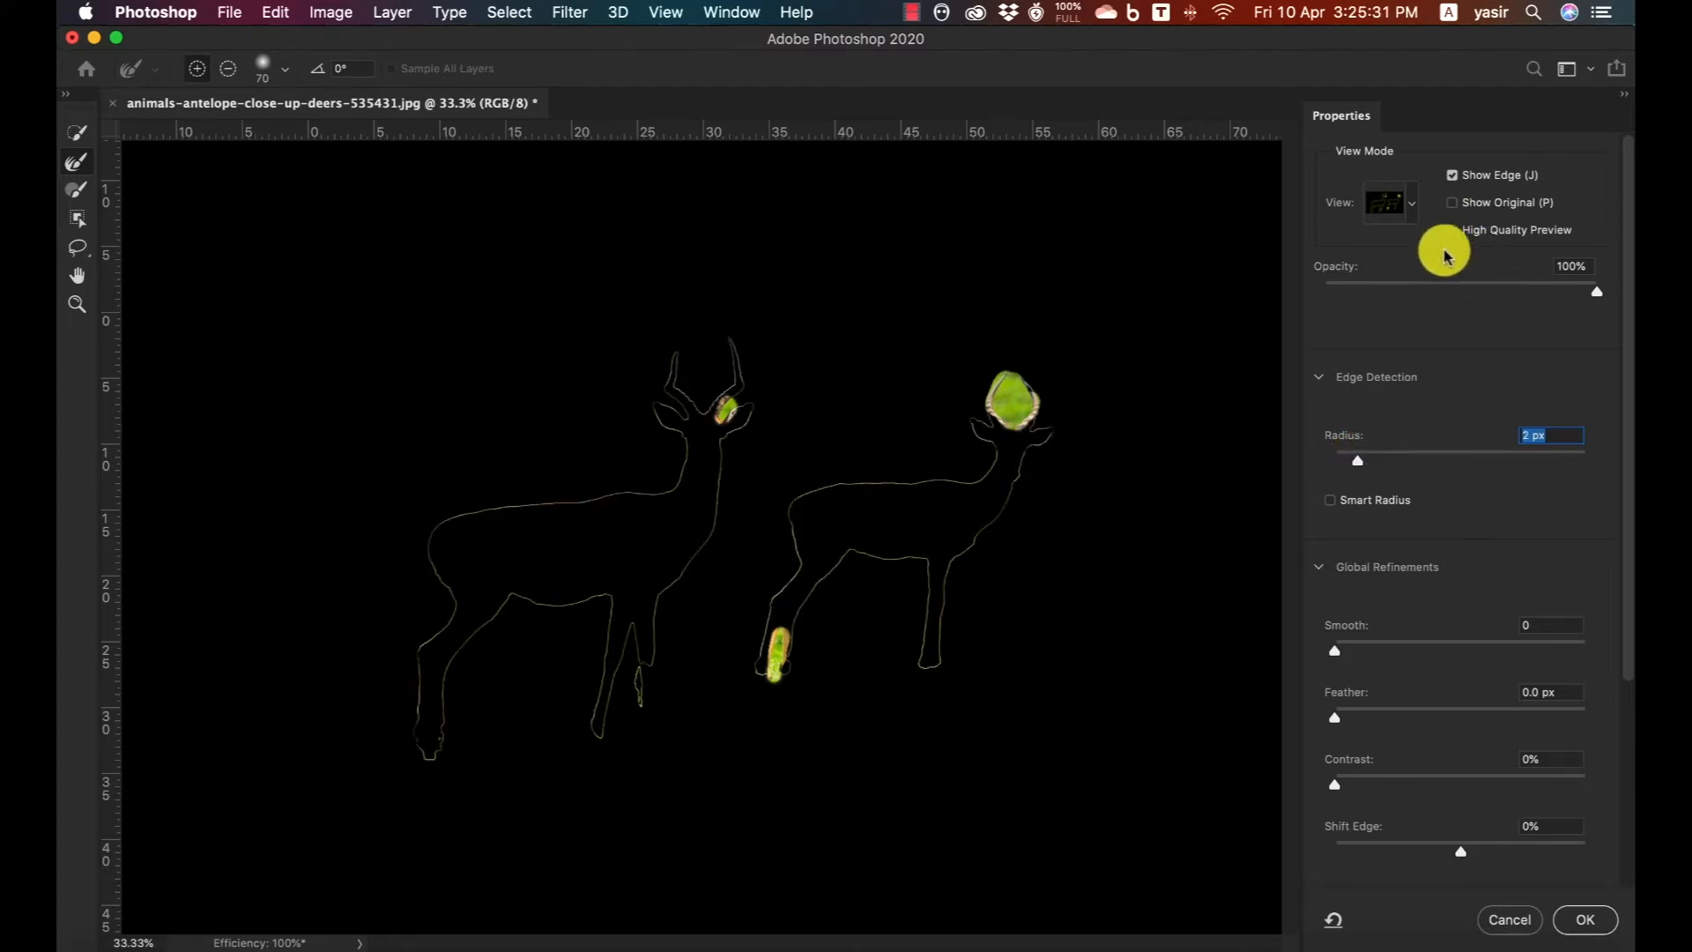
pyautogui.click(1452, 174)
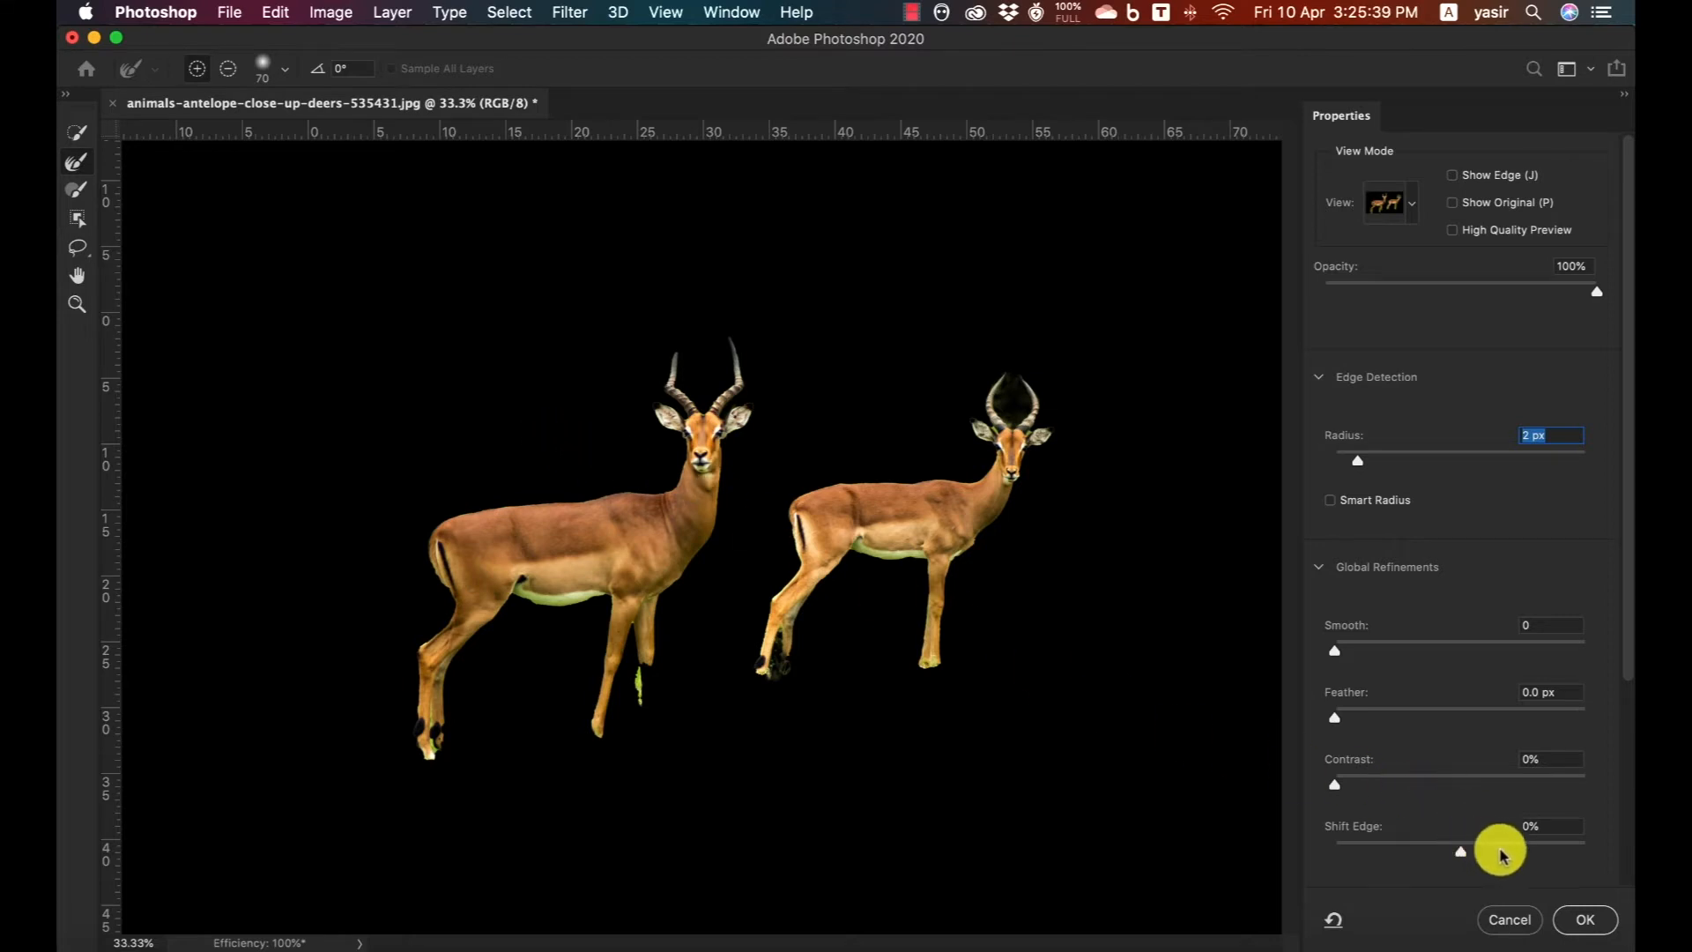
# Output the refined antelope selection to a New Layer with Layer Mask.
pyautogui.moveTo(1626, 626); pyautogui.dragTo(1548, 838)
pyautogui.click(1434, 819)
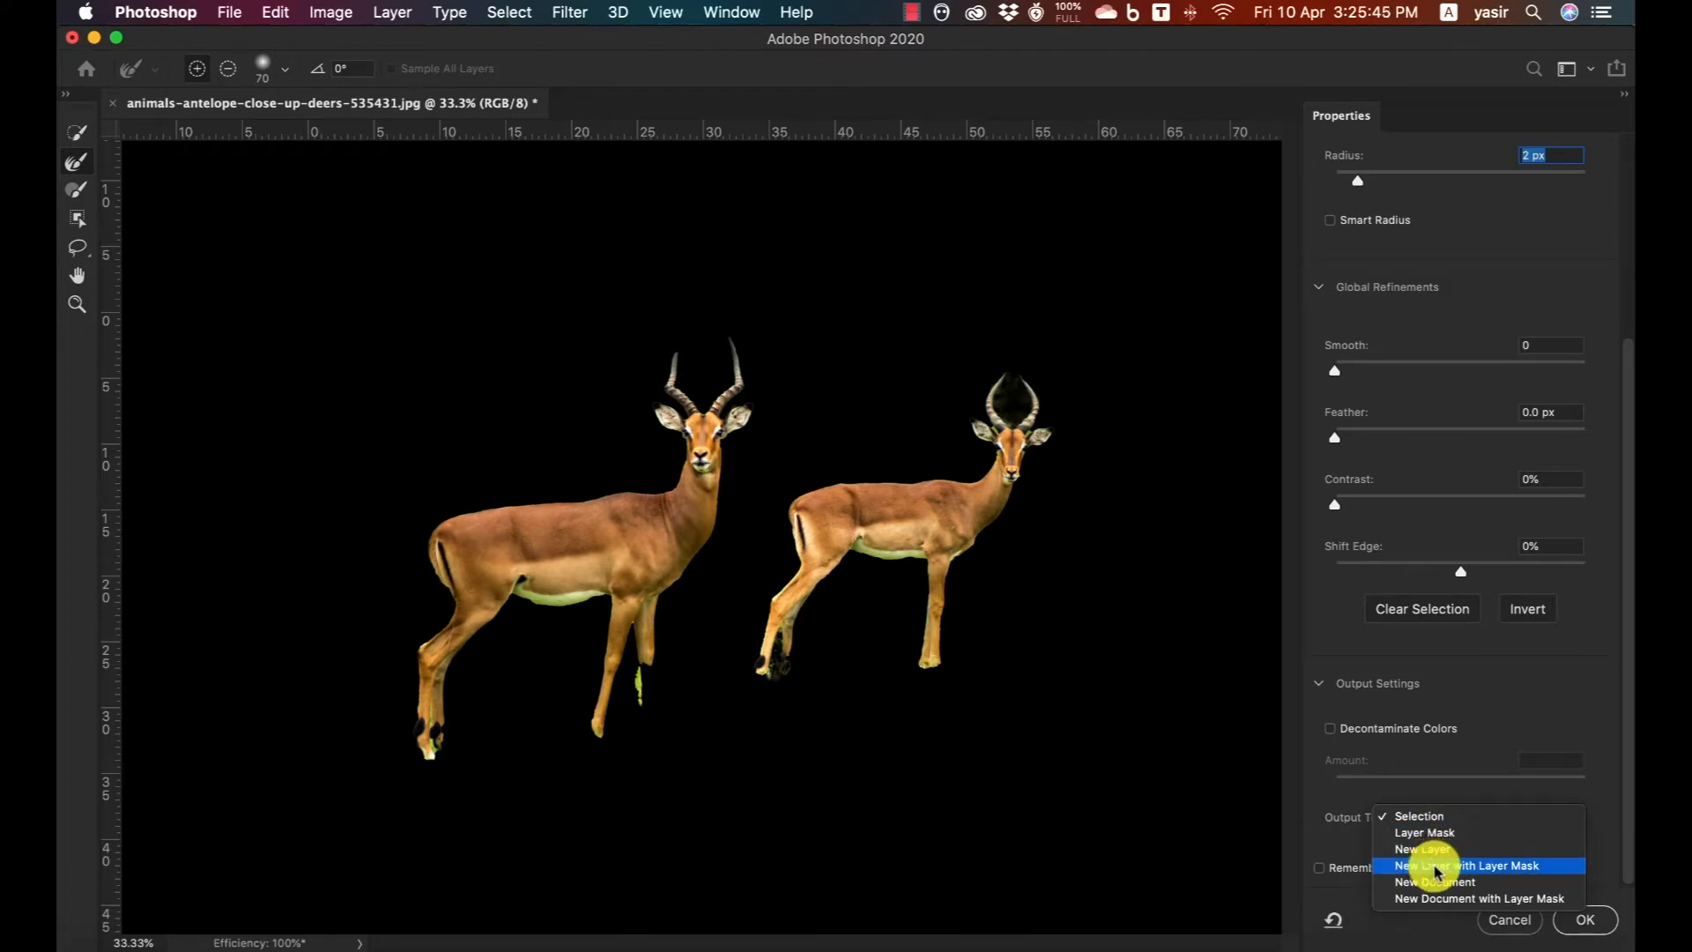
pyautogui.click(1437, 865)
pyautogui.click(1584, 919)
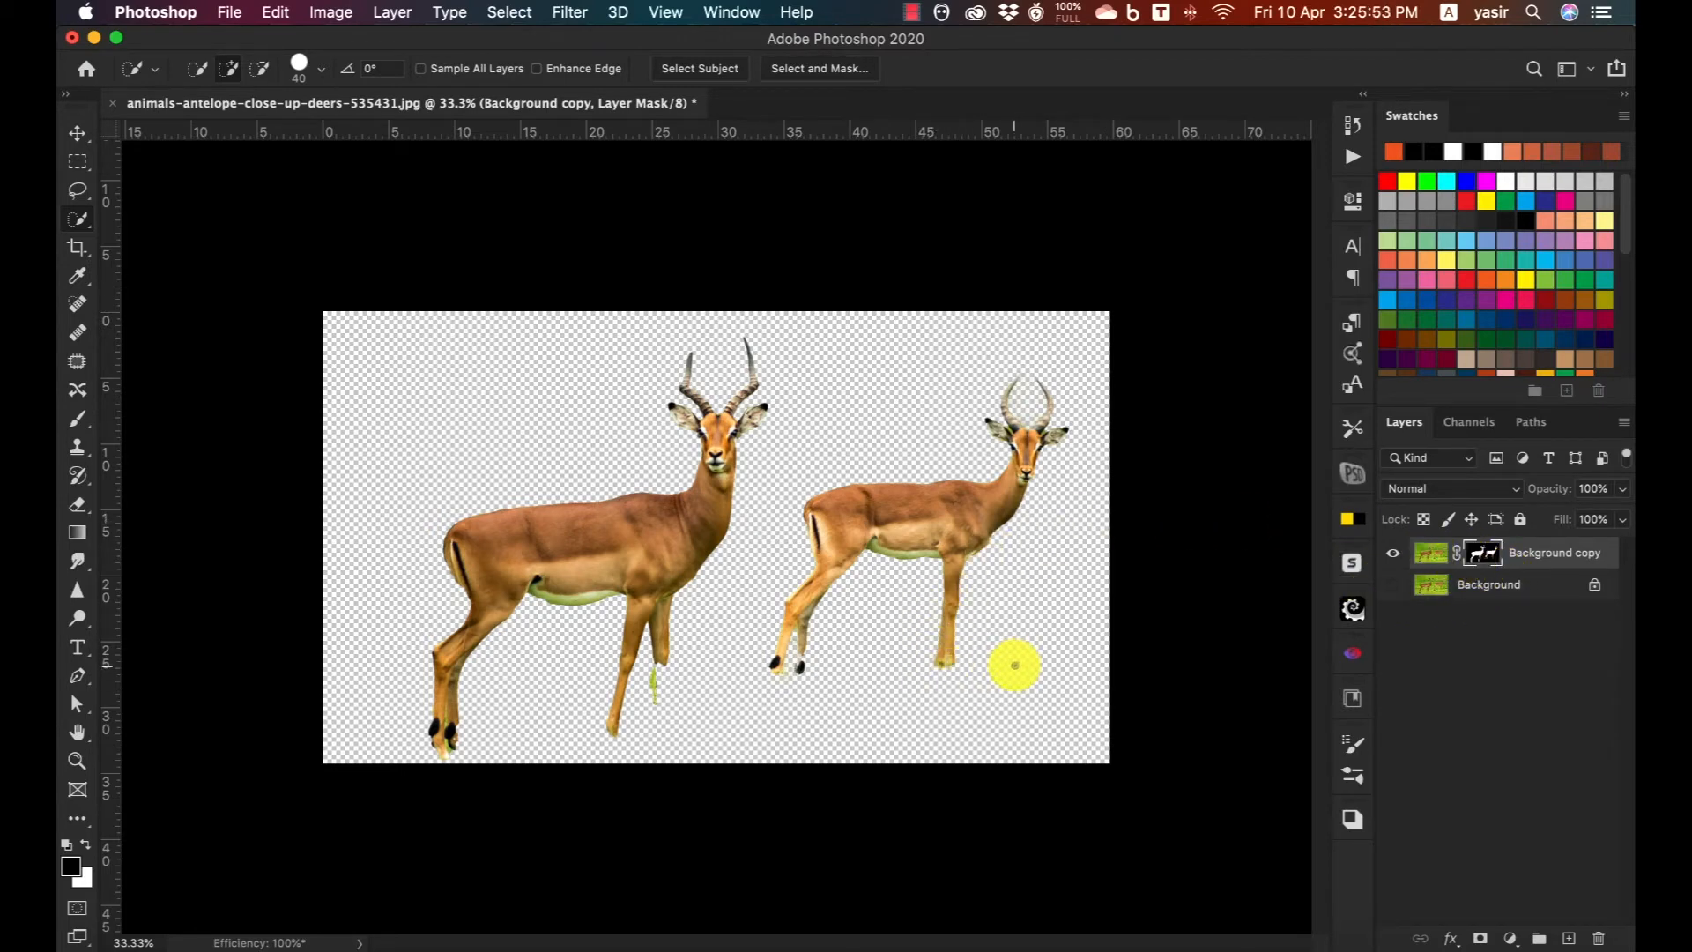
# Undo the masked layer output and deselect the antelopes.
pyautogui.press('super+z')
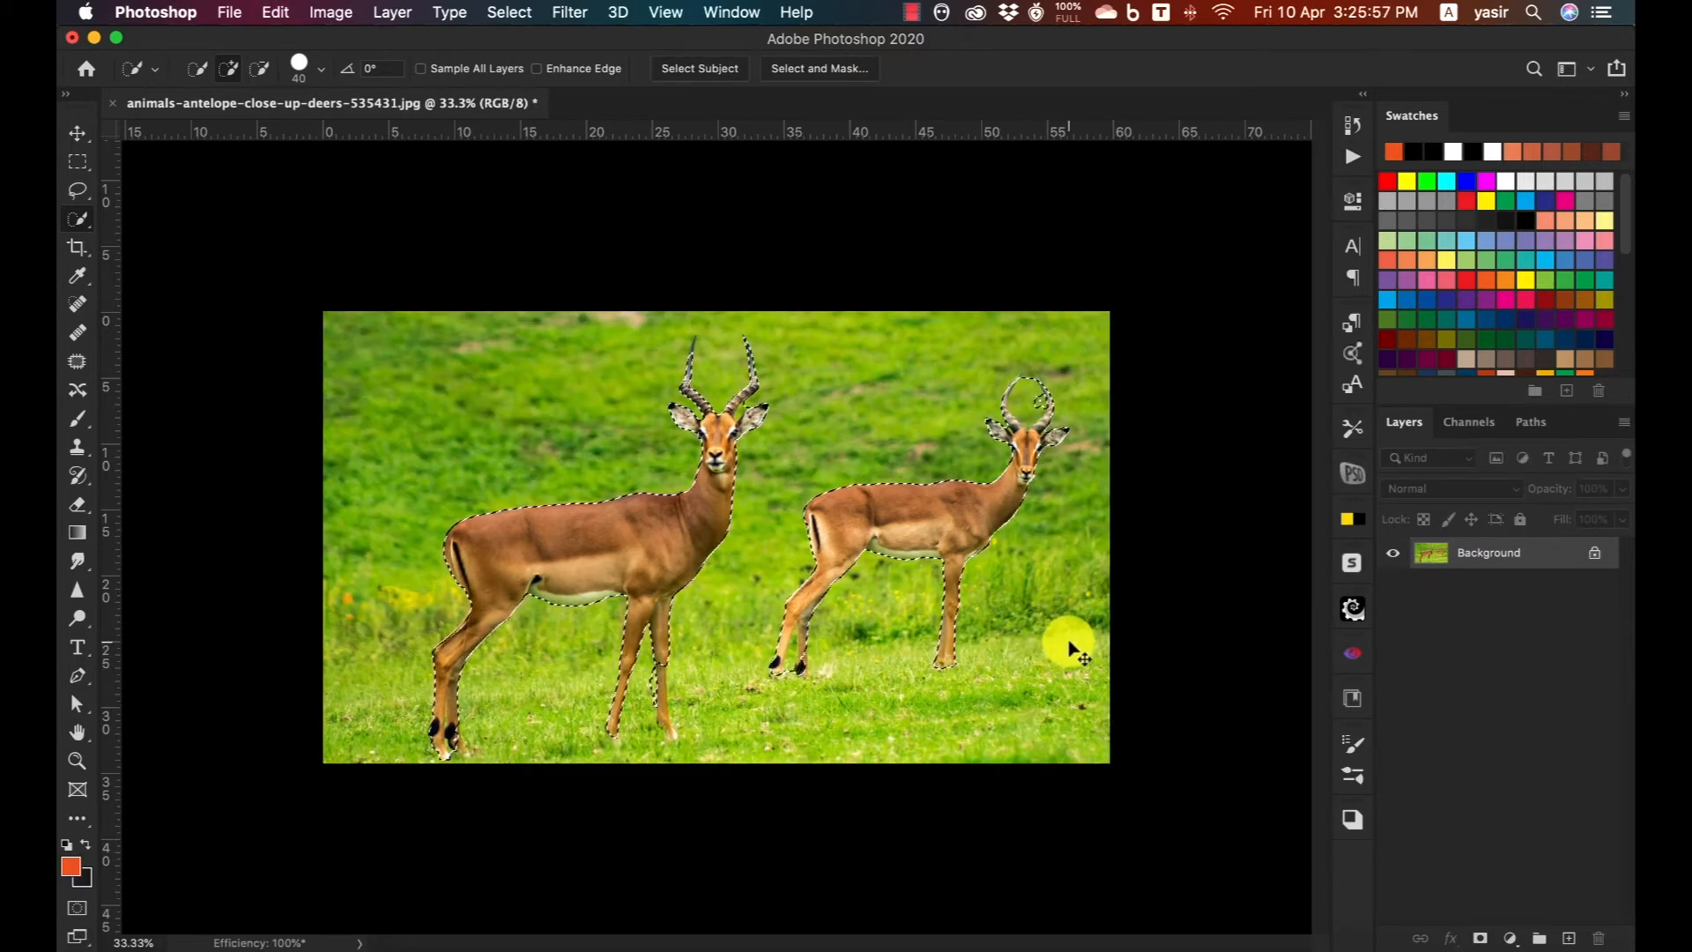
pyautogui.press('super+d')
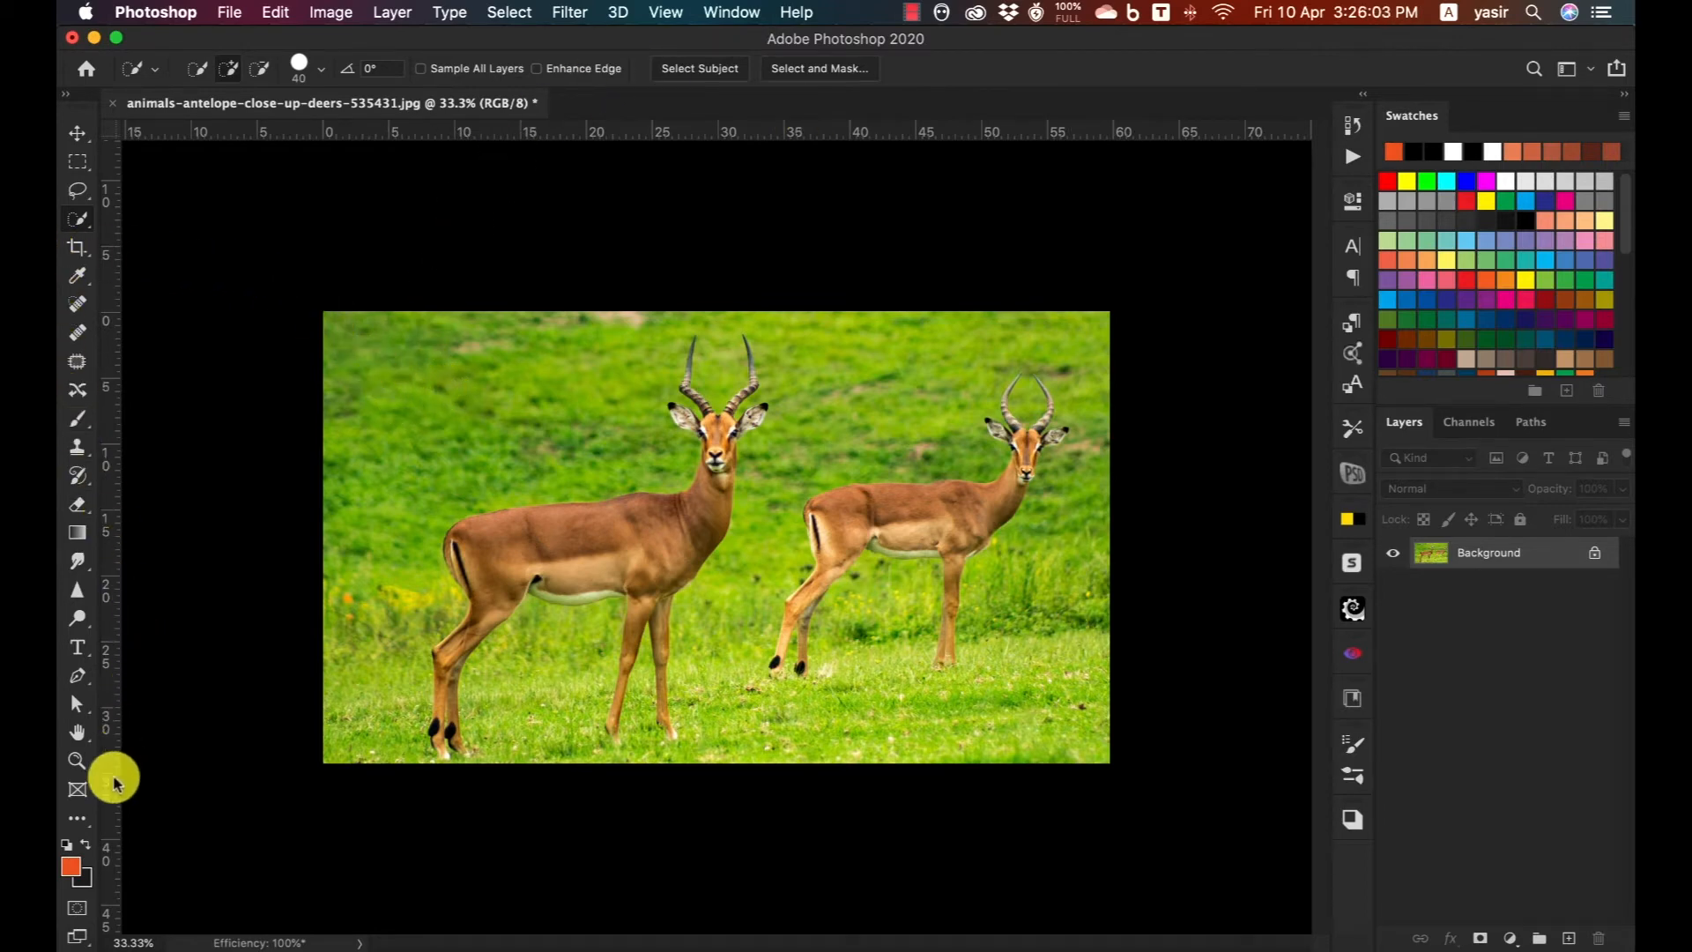
# Select the larger antelope in front using the Object Selection Tool in Rectangle mode.
pyautogui.click(78, 821)
pyautogui.click(78, 827)
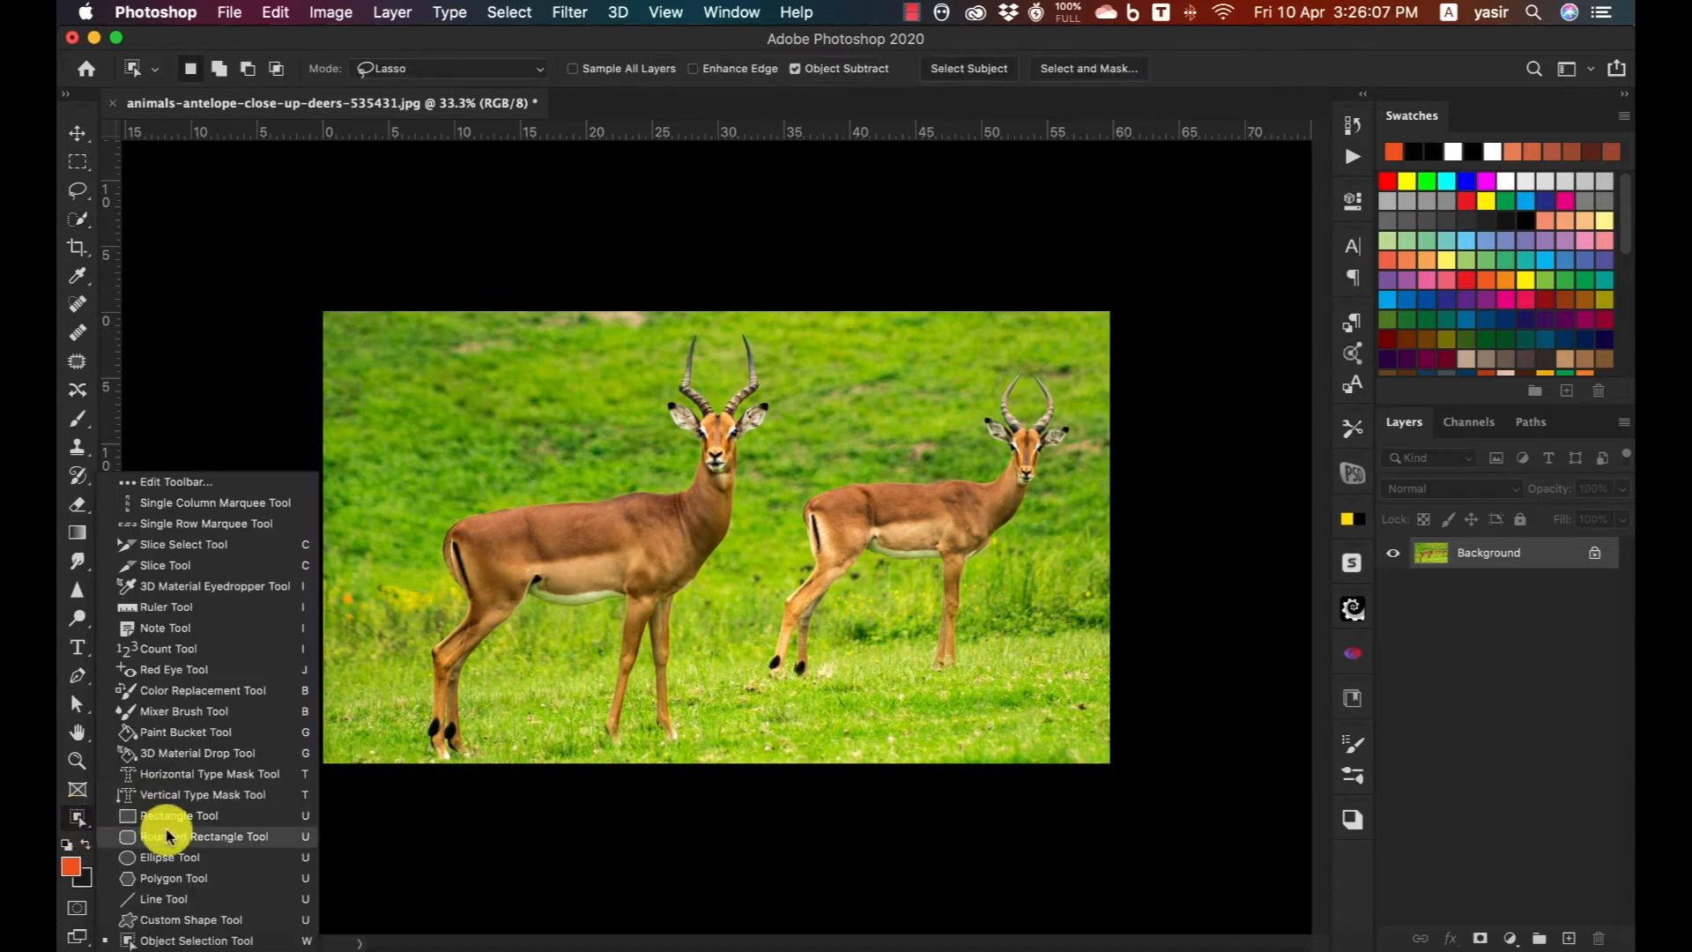
pyautogui.click(205, 940)
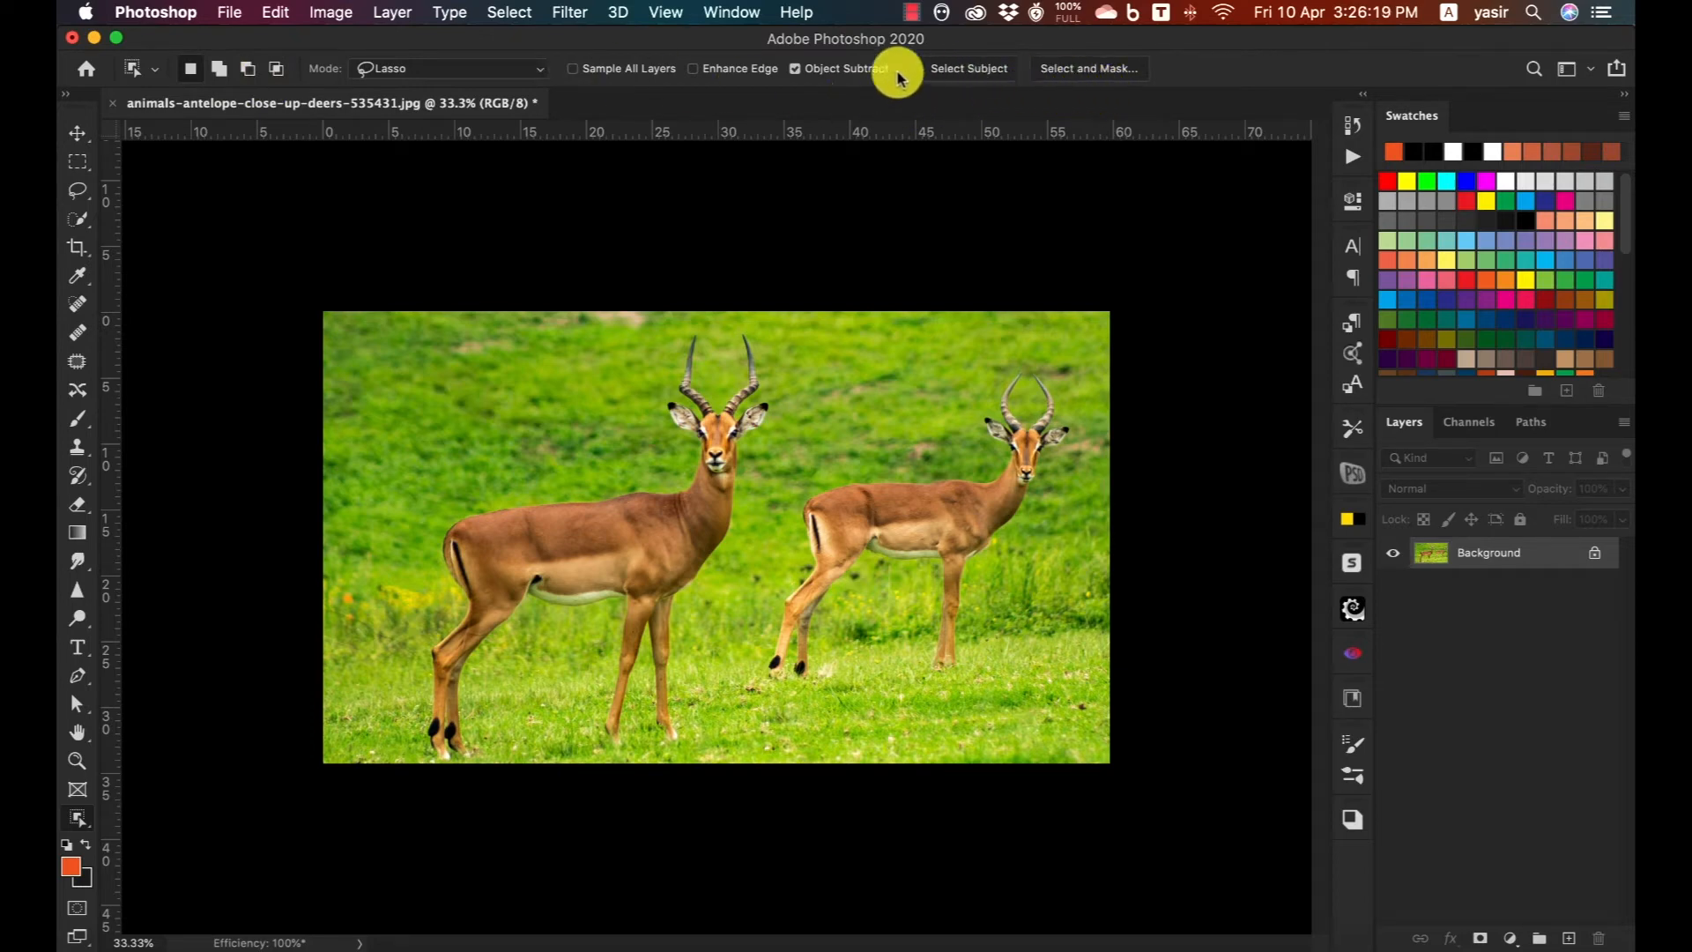
pyautogui.click(481, 67)
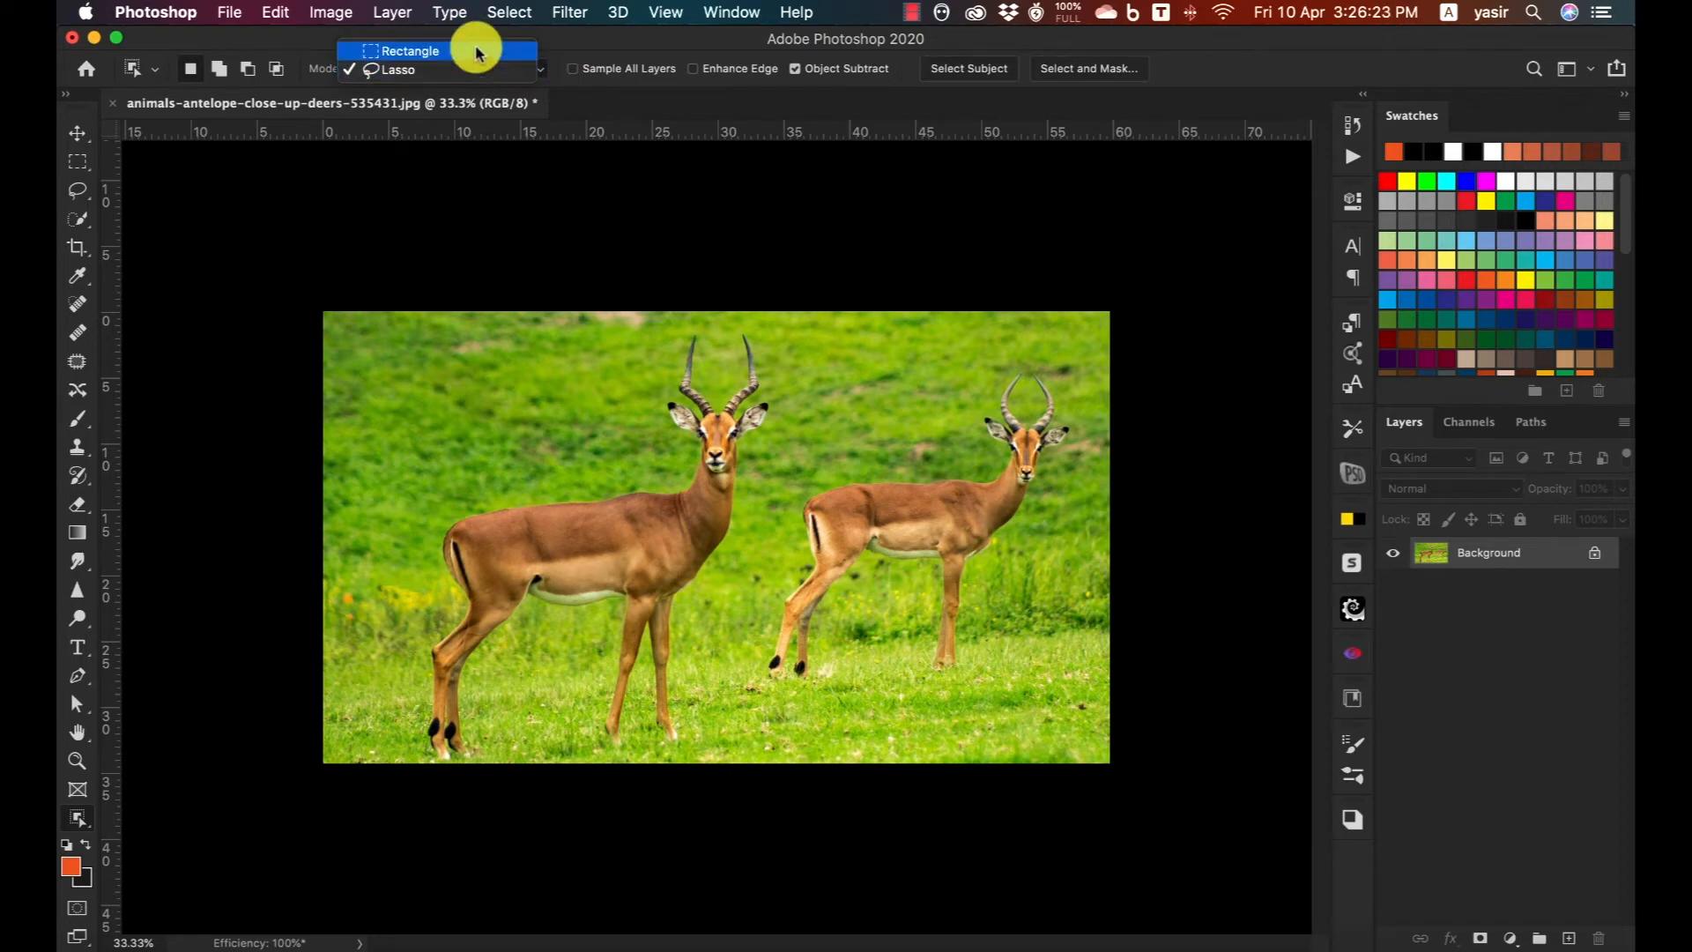
pyautogui.click(476, 51)
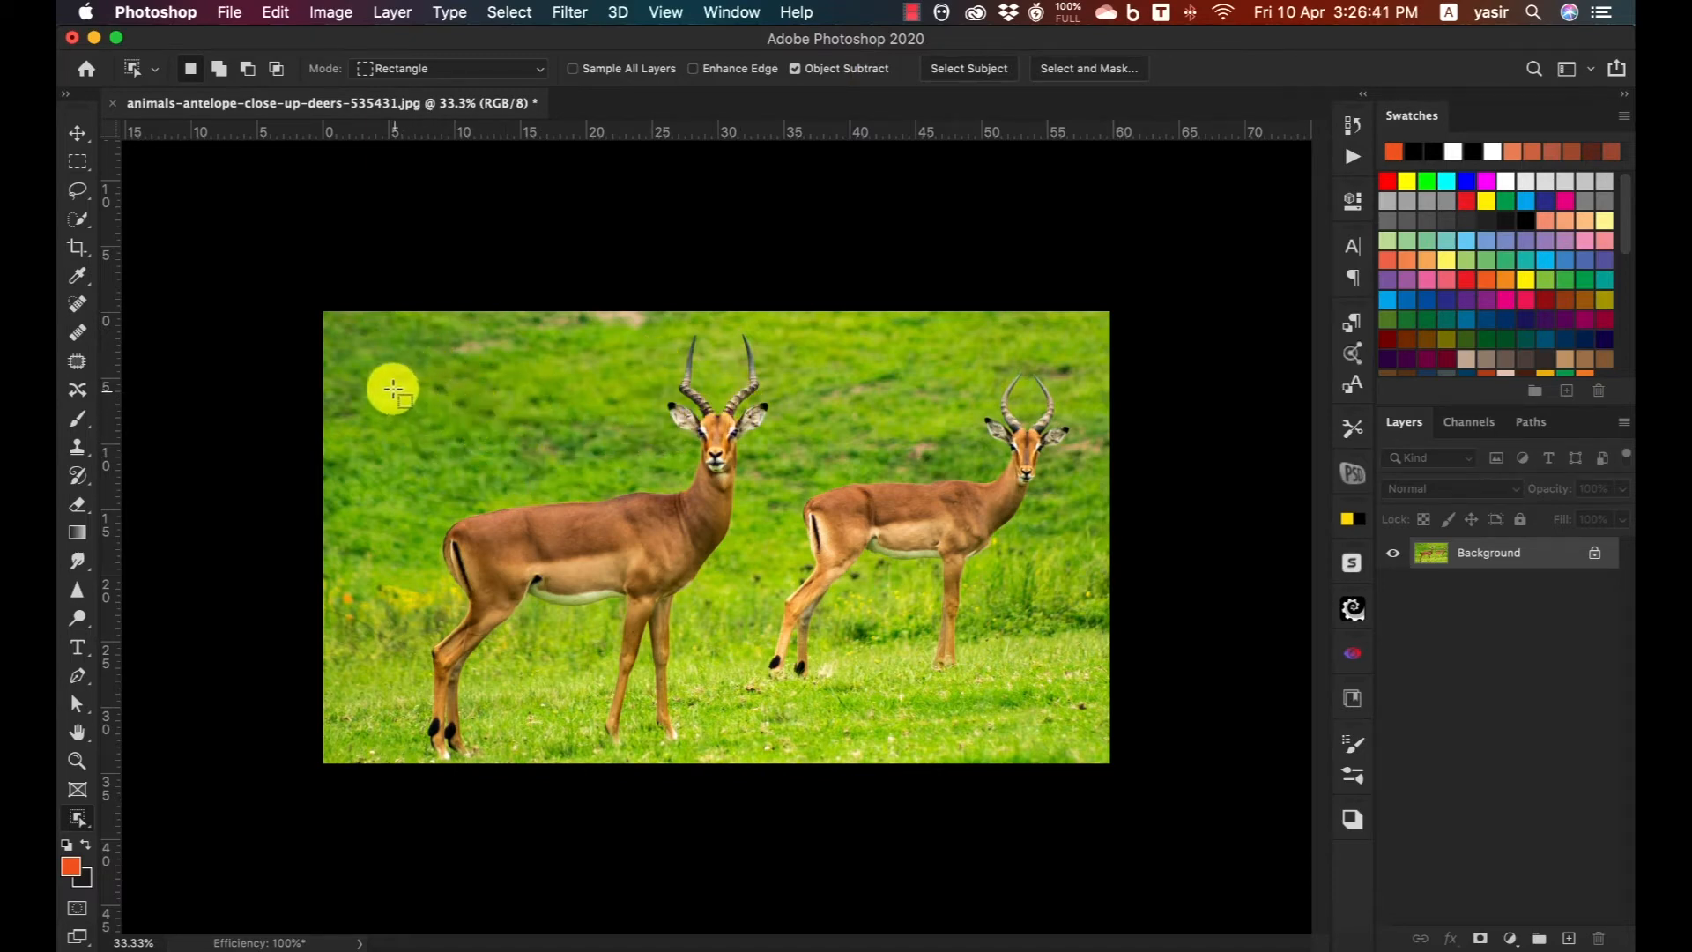
pyautogui.moveTo(395, 330); pyautogui.dragTo(603, 737)
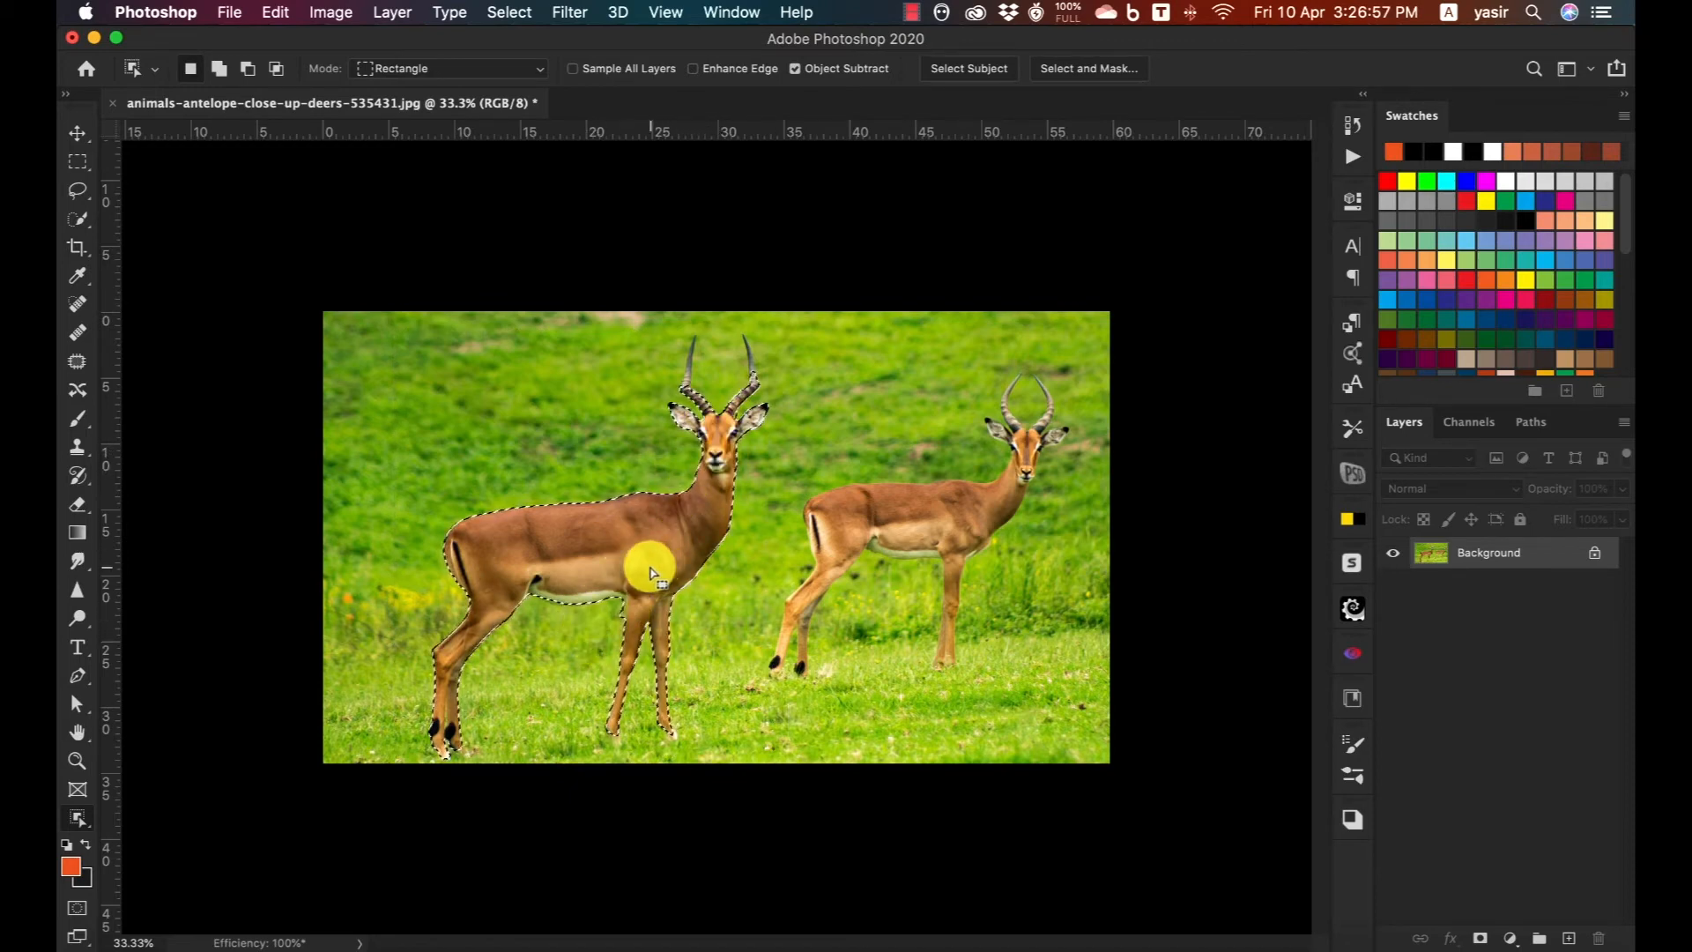
# Add the missing tips of both horns to the larger antelope's selection with the Object Selection Tool.
pyautogui.press('z')
pyautogui.keyDown('alt'); pyautogui.click(732, 391); pyautogui.keyUp('alt')
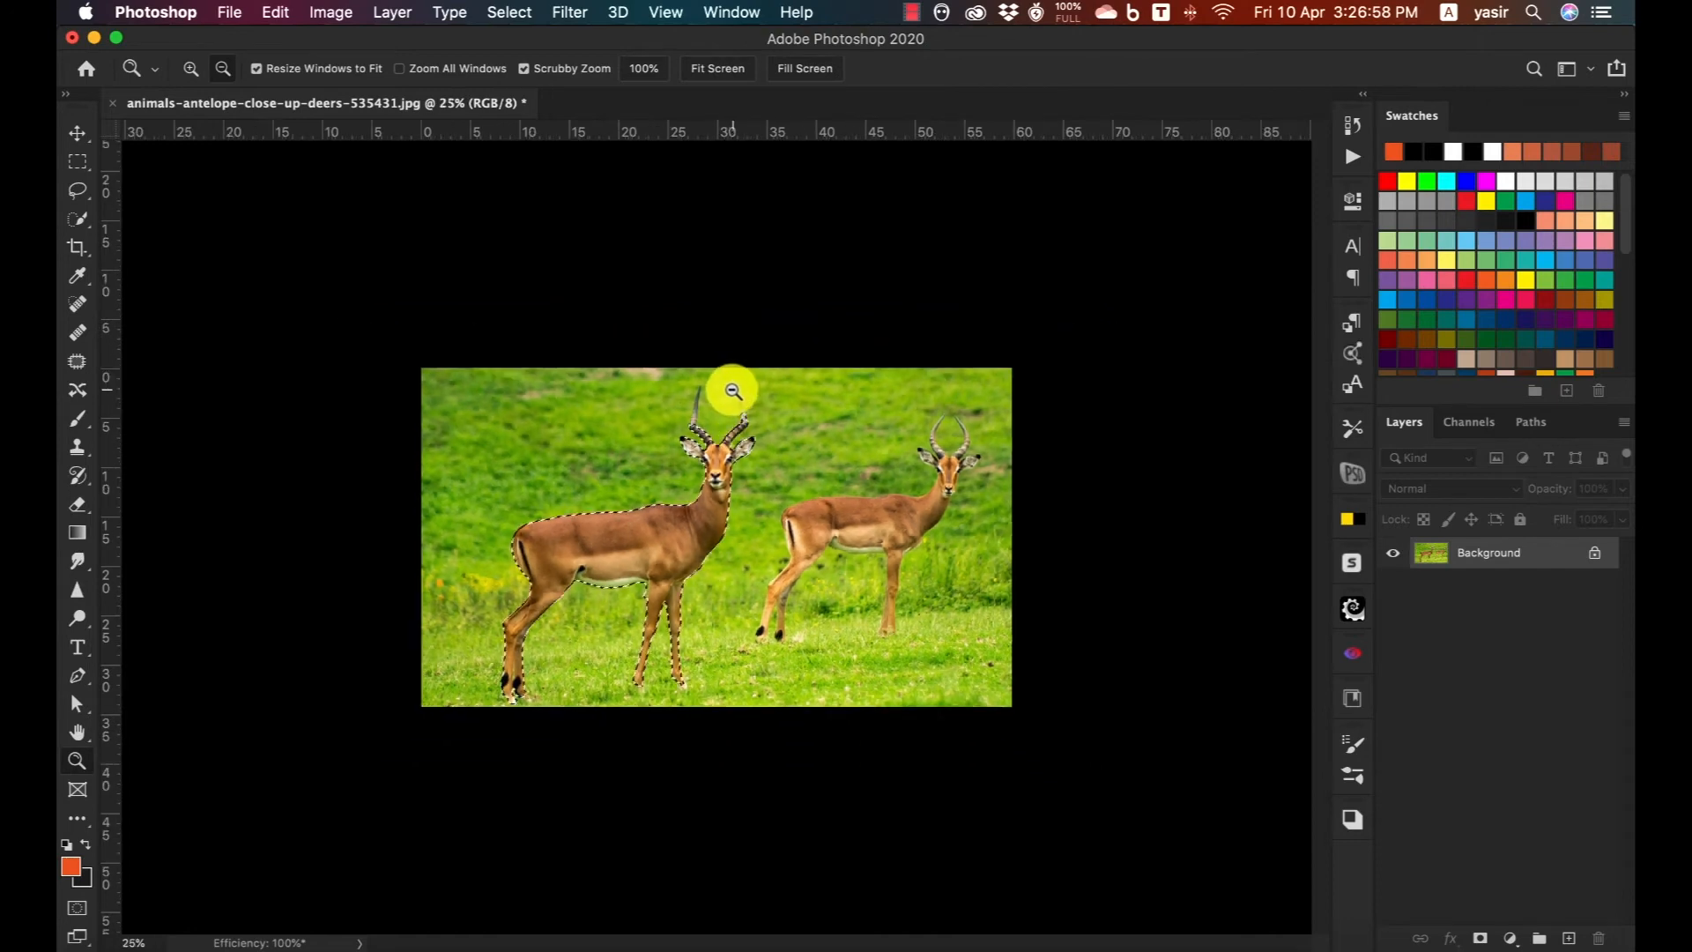
pyautogui.click(707, 440)
pyautogui.click(717, 397)
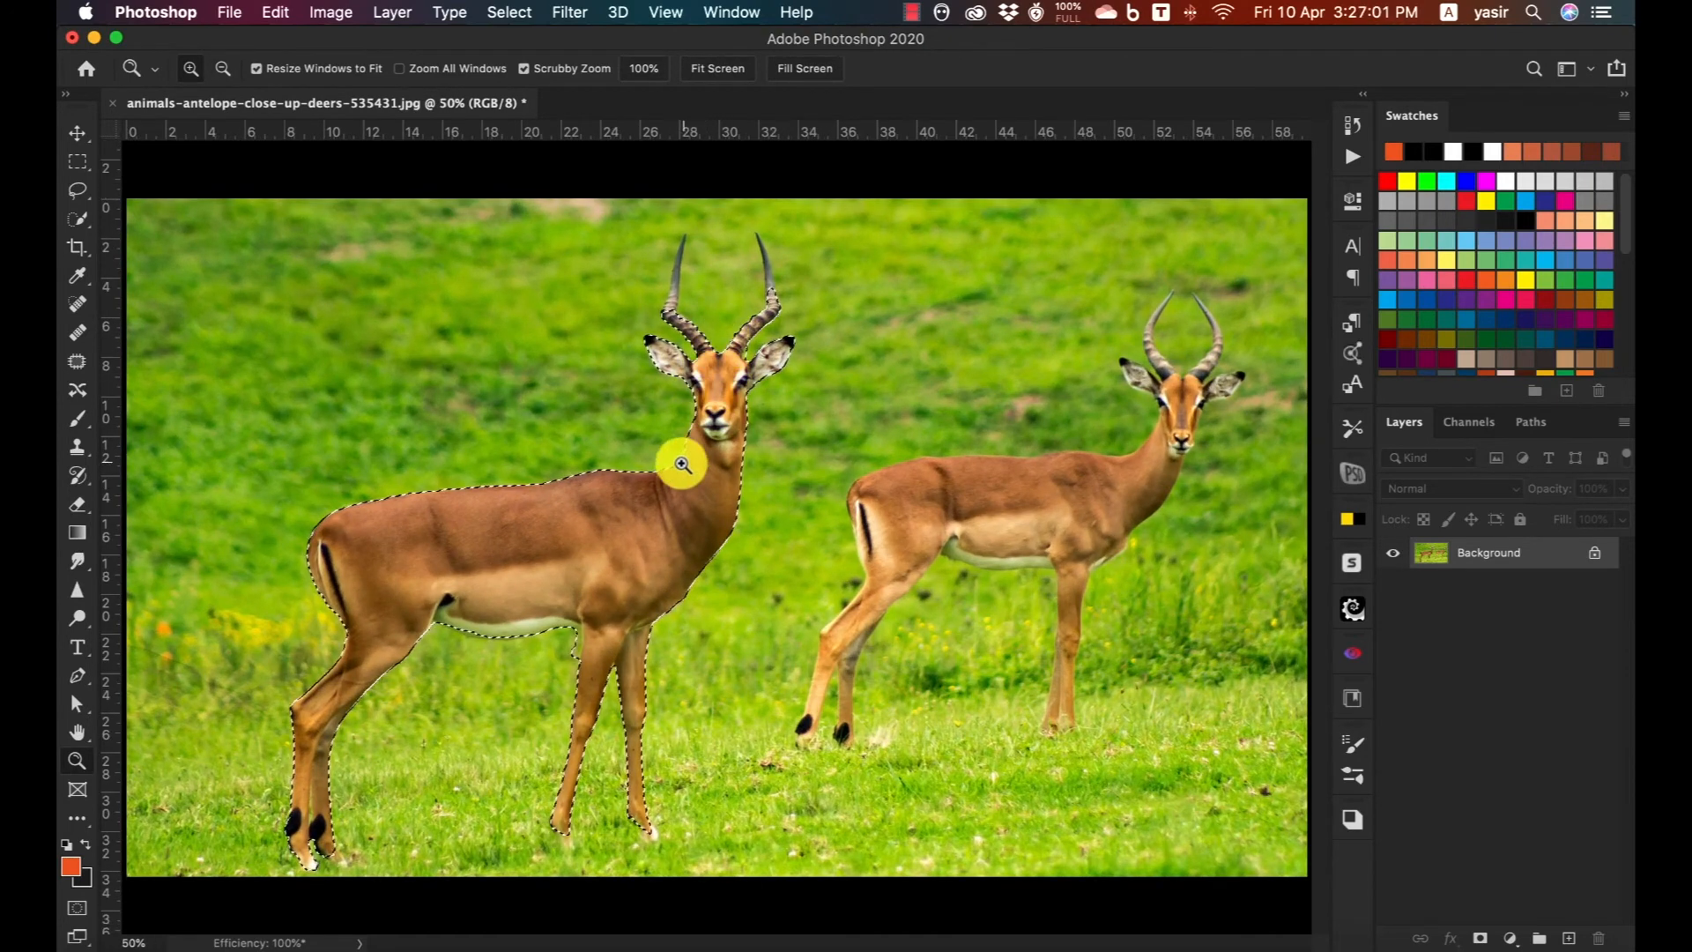
pyautogui.click(78, 819)
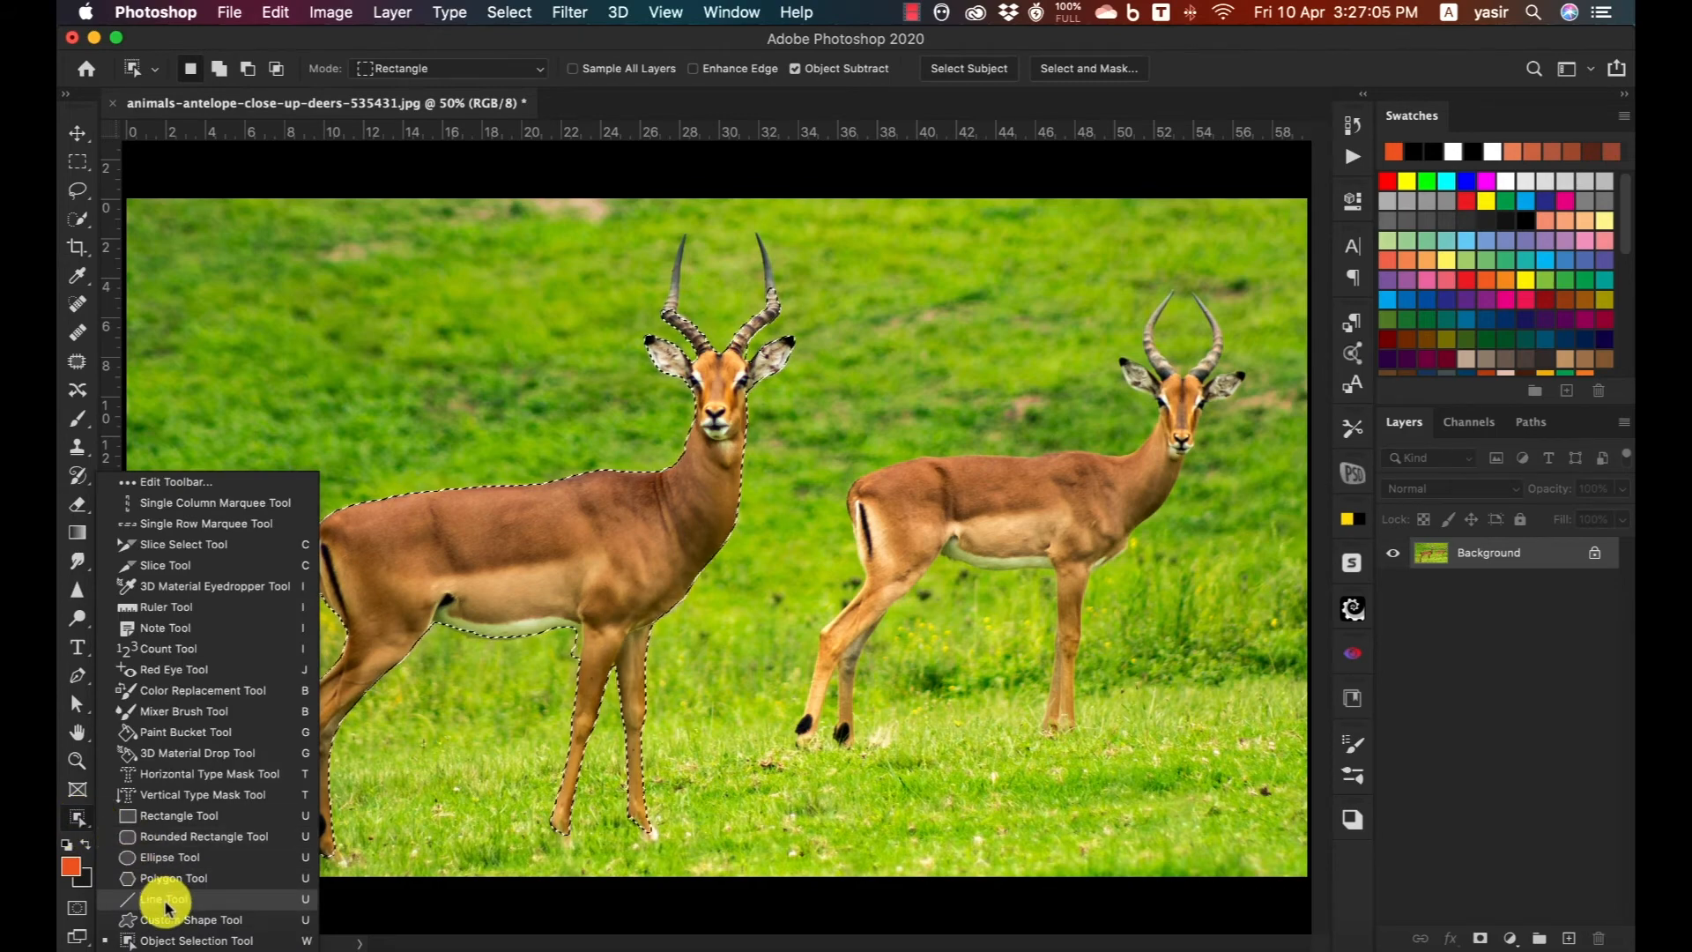
pyautogui.click(171, 940)
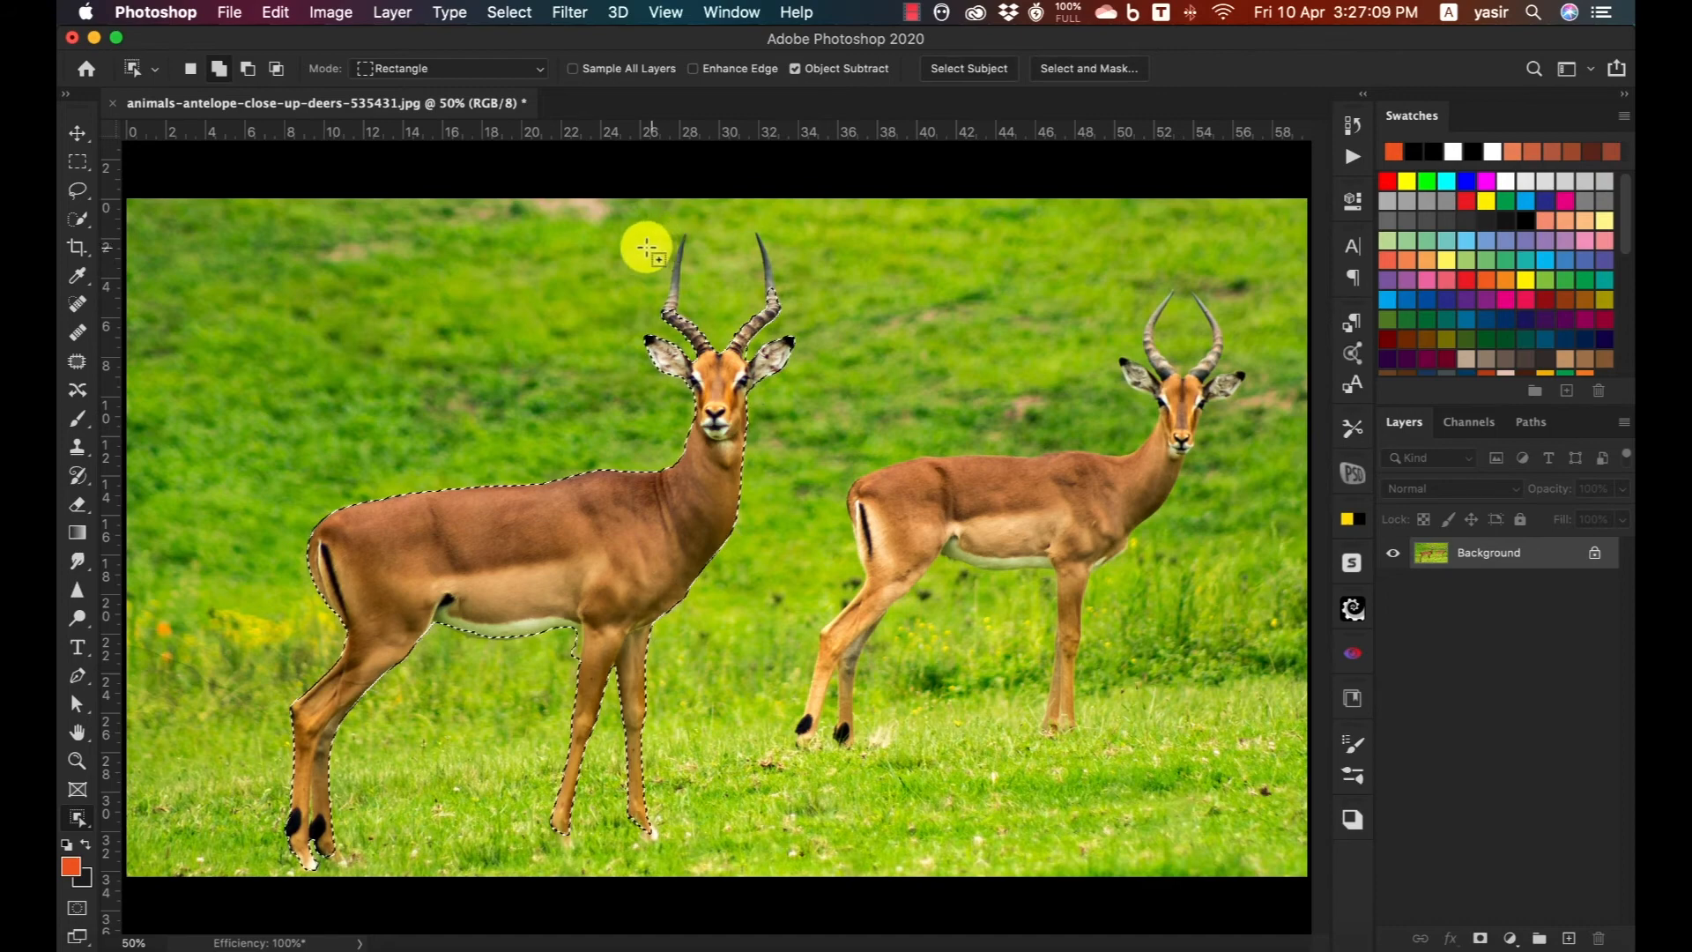
pyautogui.moveTo(660, 227); pyautogui.dragTo(688, 289)
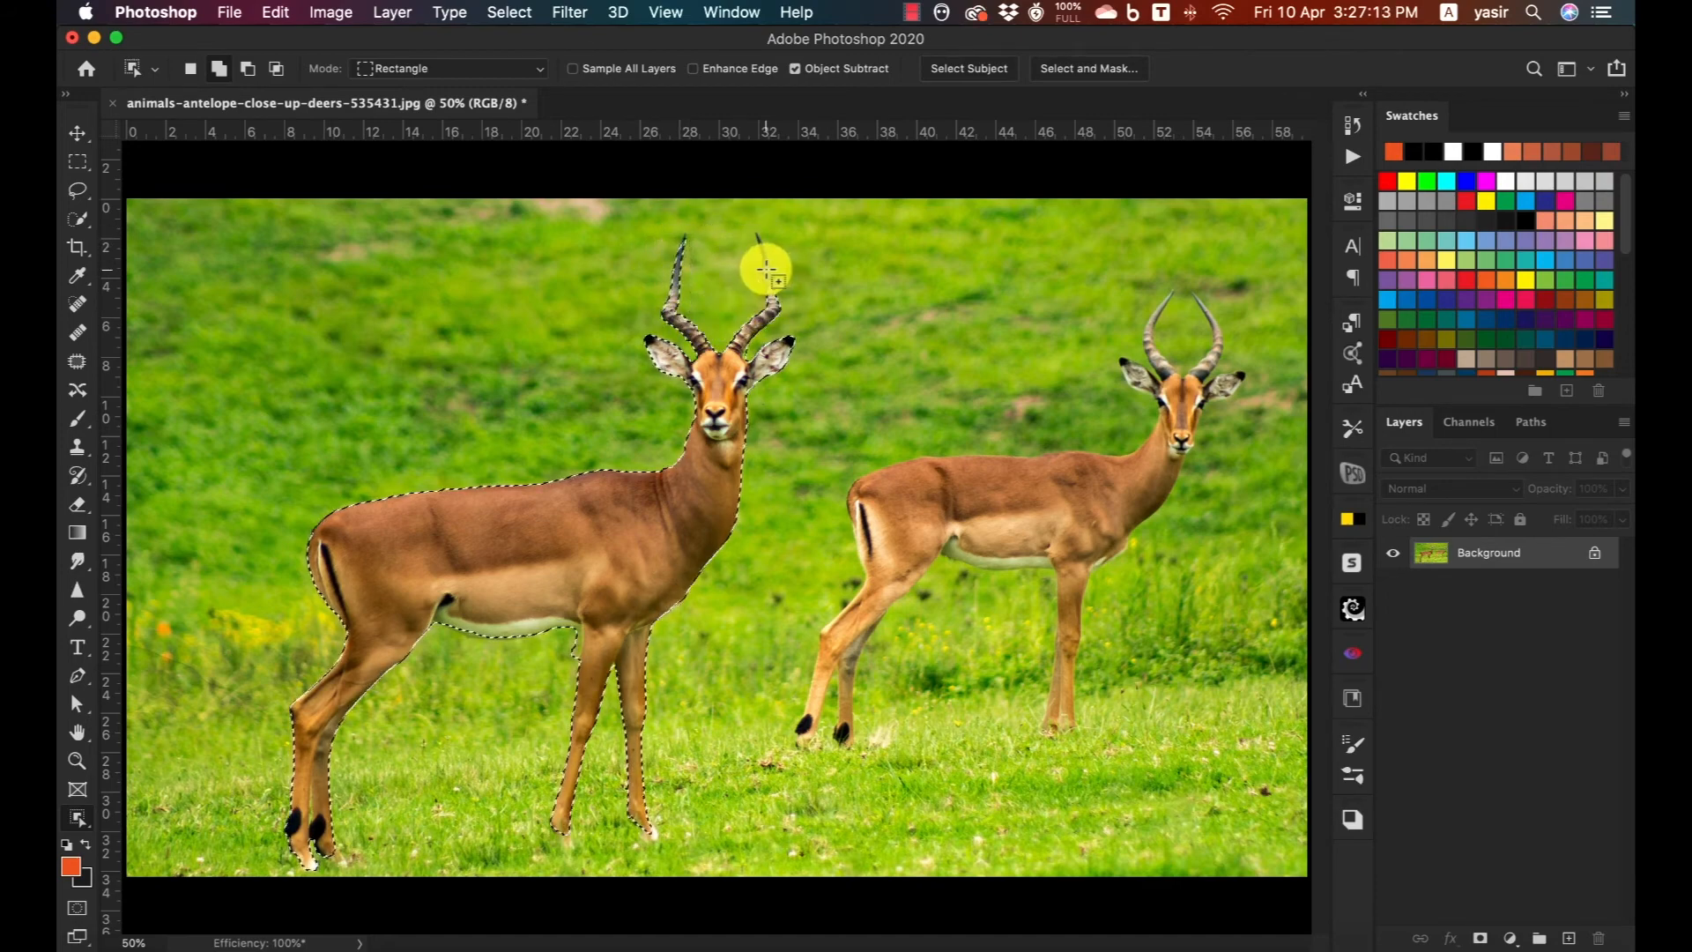
pyautogui.moveTo(745, 231); pyautogui.dragTo(769, 292)
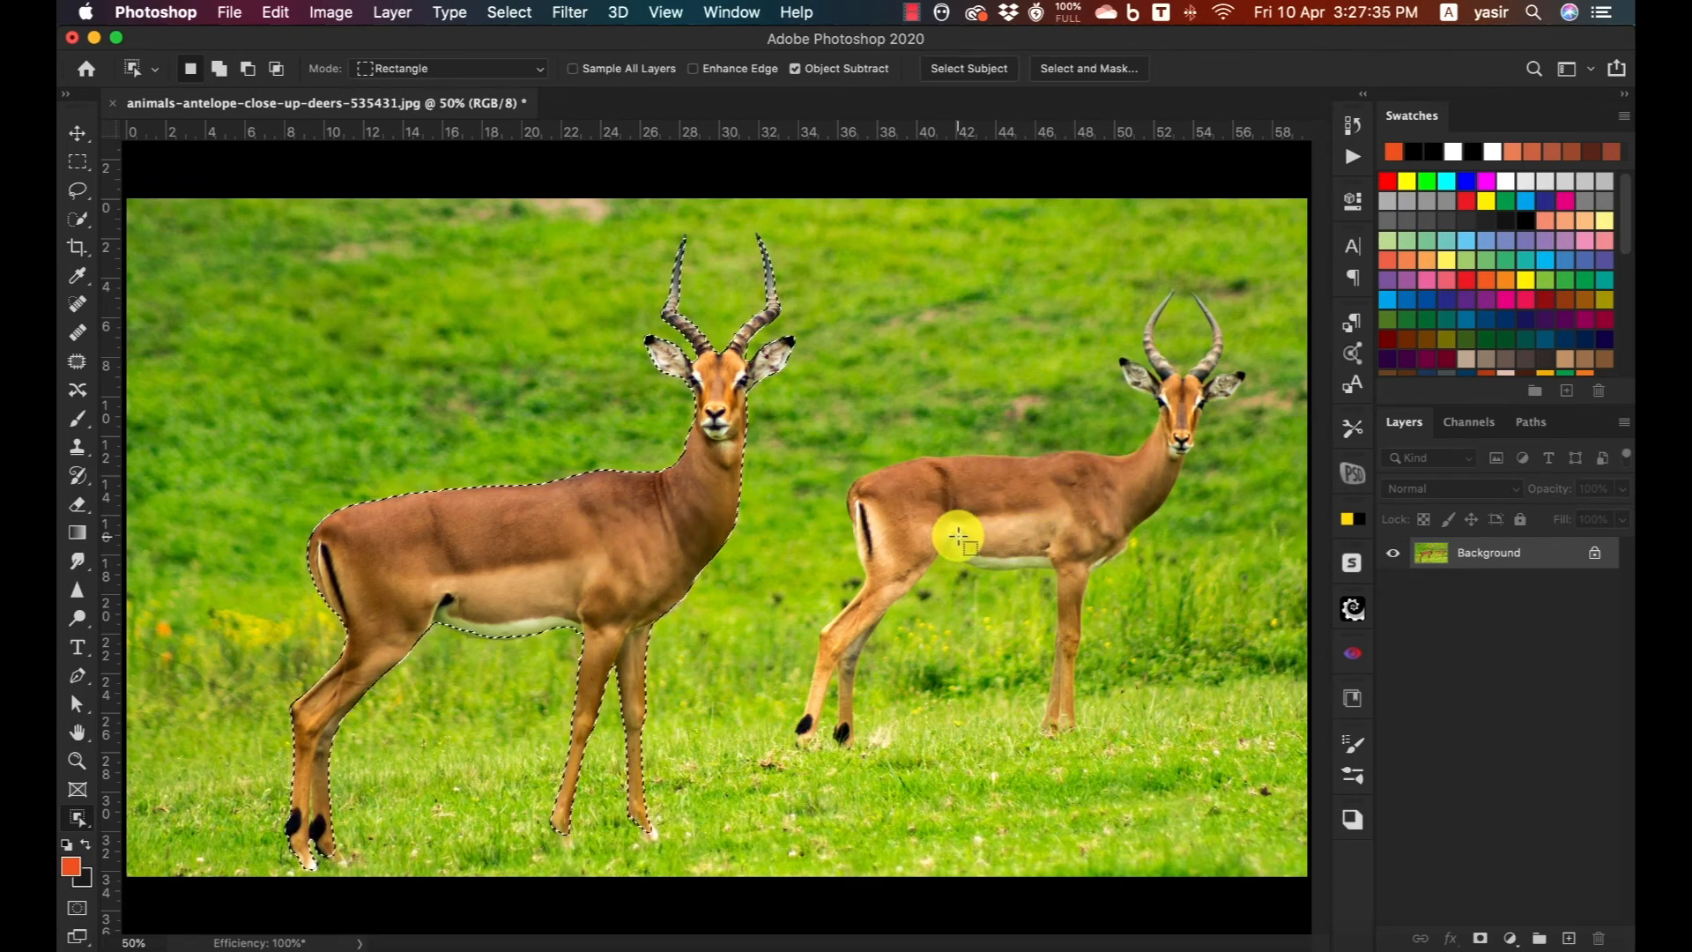
# Switch the Object Selection Tool to Lasso mode and outline the smaller antelope to select it instead.
pyautogui.click(460, 69)
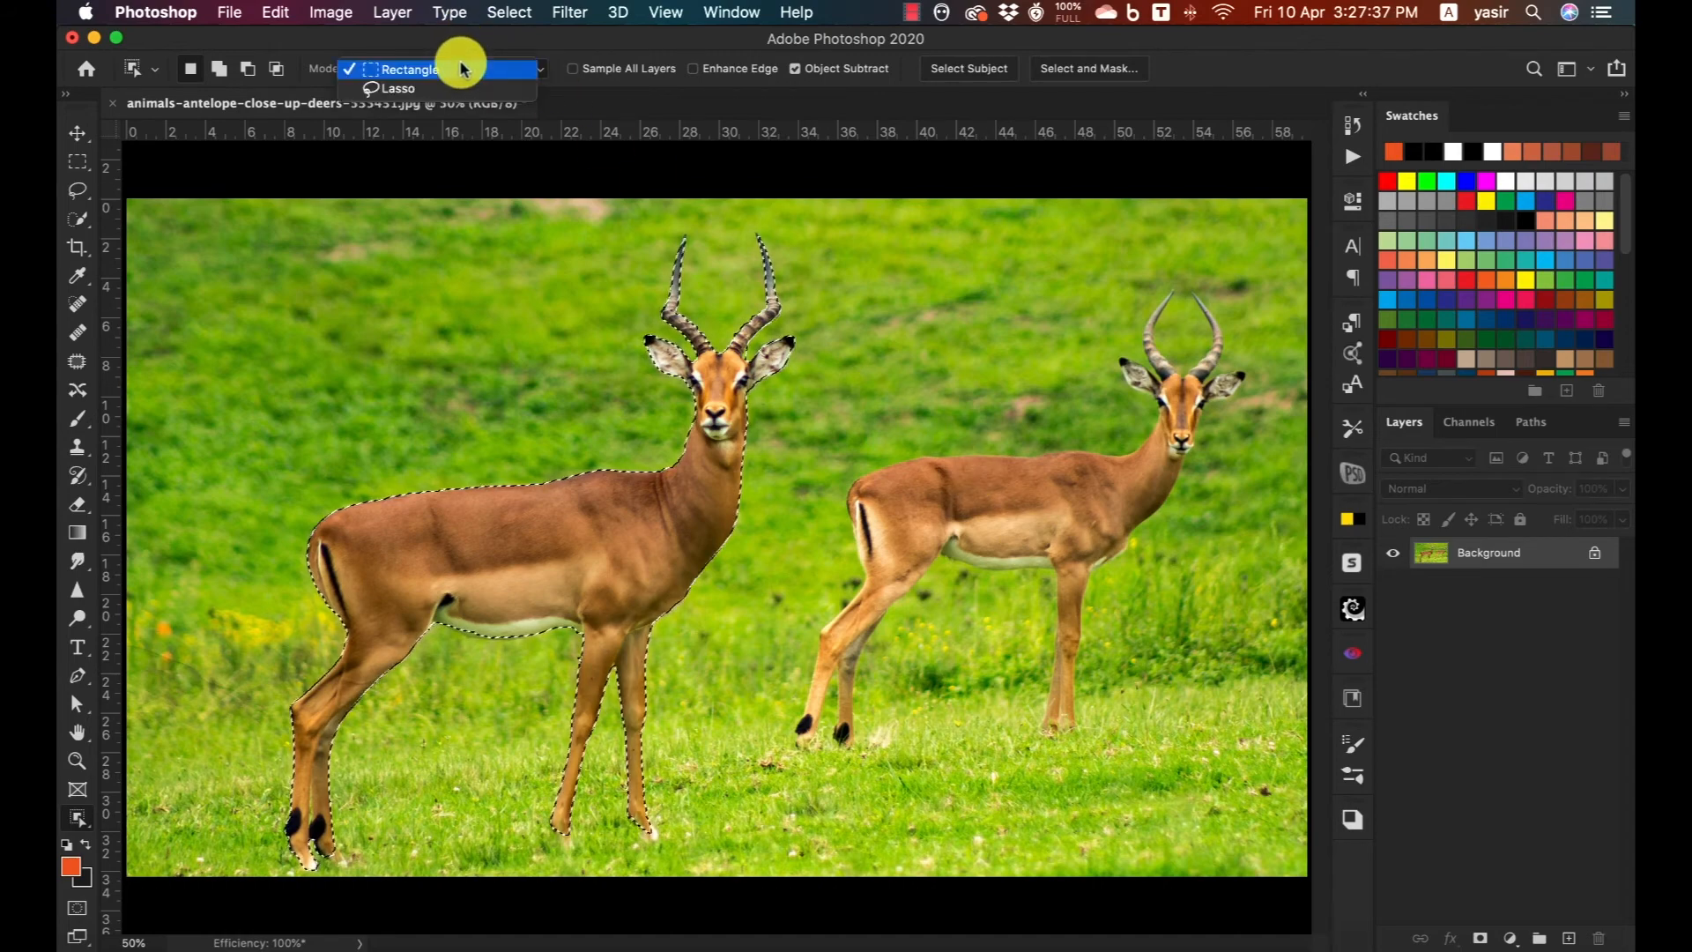
pyautogui.click(401, 88)
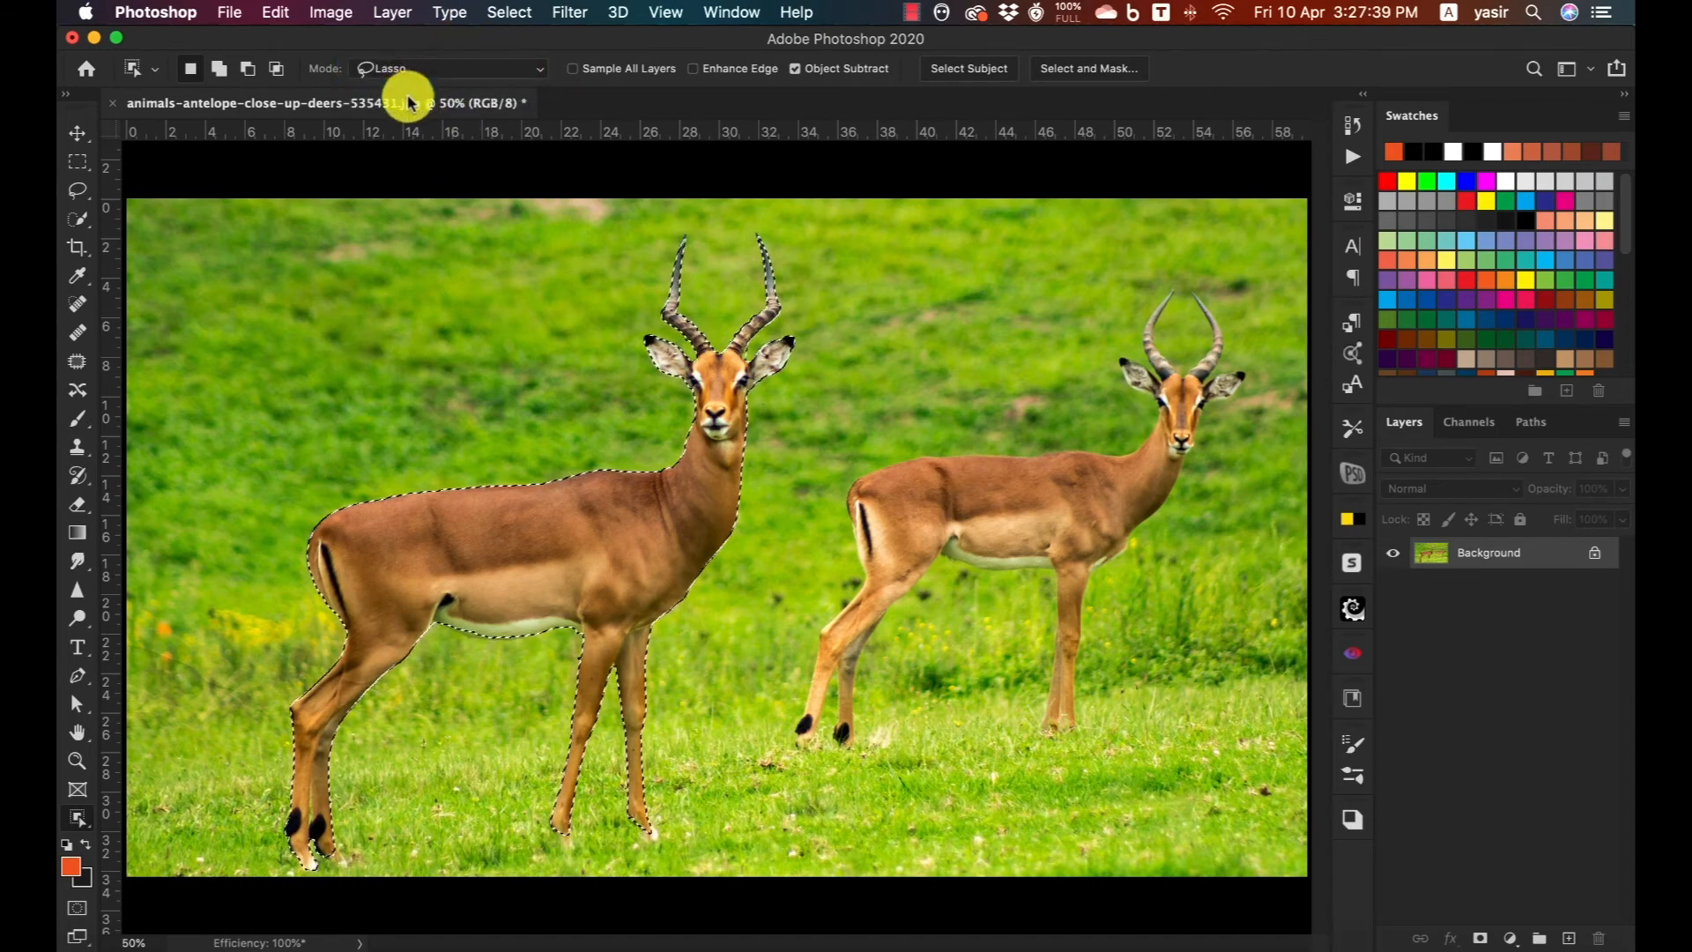
pyautogui.moveTo(1138, 405)
pyautogui.mouseDown()
pyautogui.moveTo(1097, 440)
pyautogui.moveTo(855, 465)
pyautogui.moveTo(831, 517)
pyautogui.moveTo(845, 580)
pyautogui.moveTo(785, 690)
pyautogui.moveTo(788, 760)
pyautogui.moveTo(820, 749)
pyautogui.moveTo(831, 698)
pyautogui.moveTo(829, 753)
pyautogui.moveTo(856, 761)
pyautogui.moveTo(863, 664)
pyautogui.moveTo(956, 568)
pyautogui.moveTo(1013, 590)
pyautogui.moveTo(1042, 580)
pyautogui.moveTo(1021, 747)
pyautogui.moveTo(1071, 763)
pyautogui.moveTo(1092, 747)
pyautogui.moveTo(1104, 579)
pyautogui.moveTo(1203, 487)
pyautogui.moveTo(1209, 440)
pyautogui.moveTo(1259, 373)
pyautogui.moveTo(1230, 370)
pyautogui.moveTo(1214, 301)
pyautogui.moveTo(1256, 385)
pyautogui.moveTo(1202, 286)
pyautogui.moveTo(1172, 348)
pyautogui.moveTo(1182, 275)
pyautogui.moveTo(1108, 368)
pyautogui.moveTo(1127, 430)
pyautogui.mouseUp()
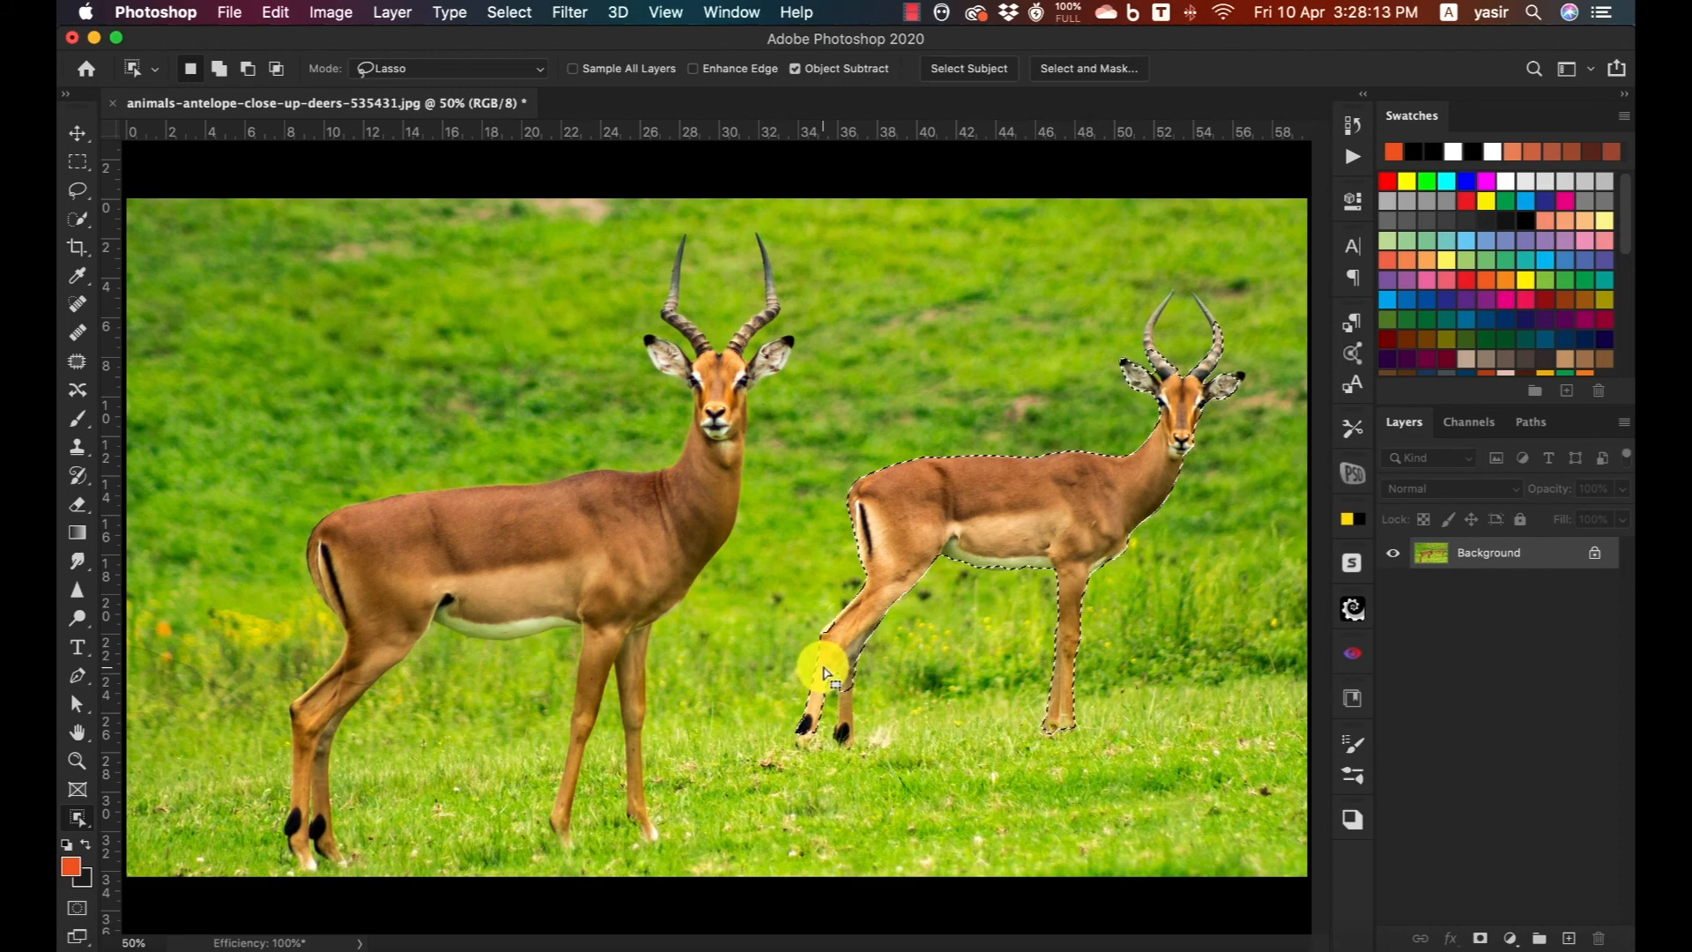
# Add the smaller antelope's lower hind legs and horn tips to the selection in Lasso mode.
pyautogui.press('shift')
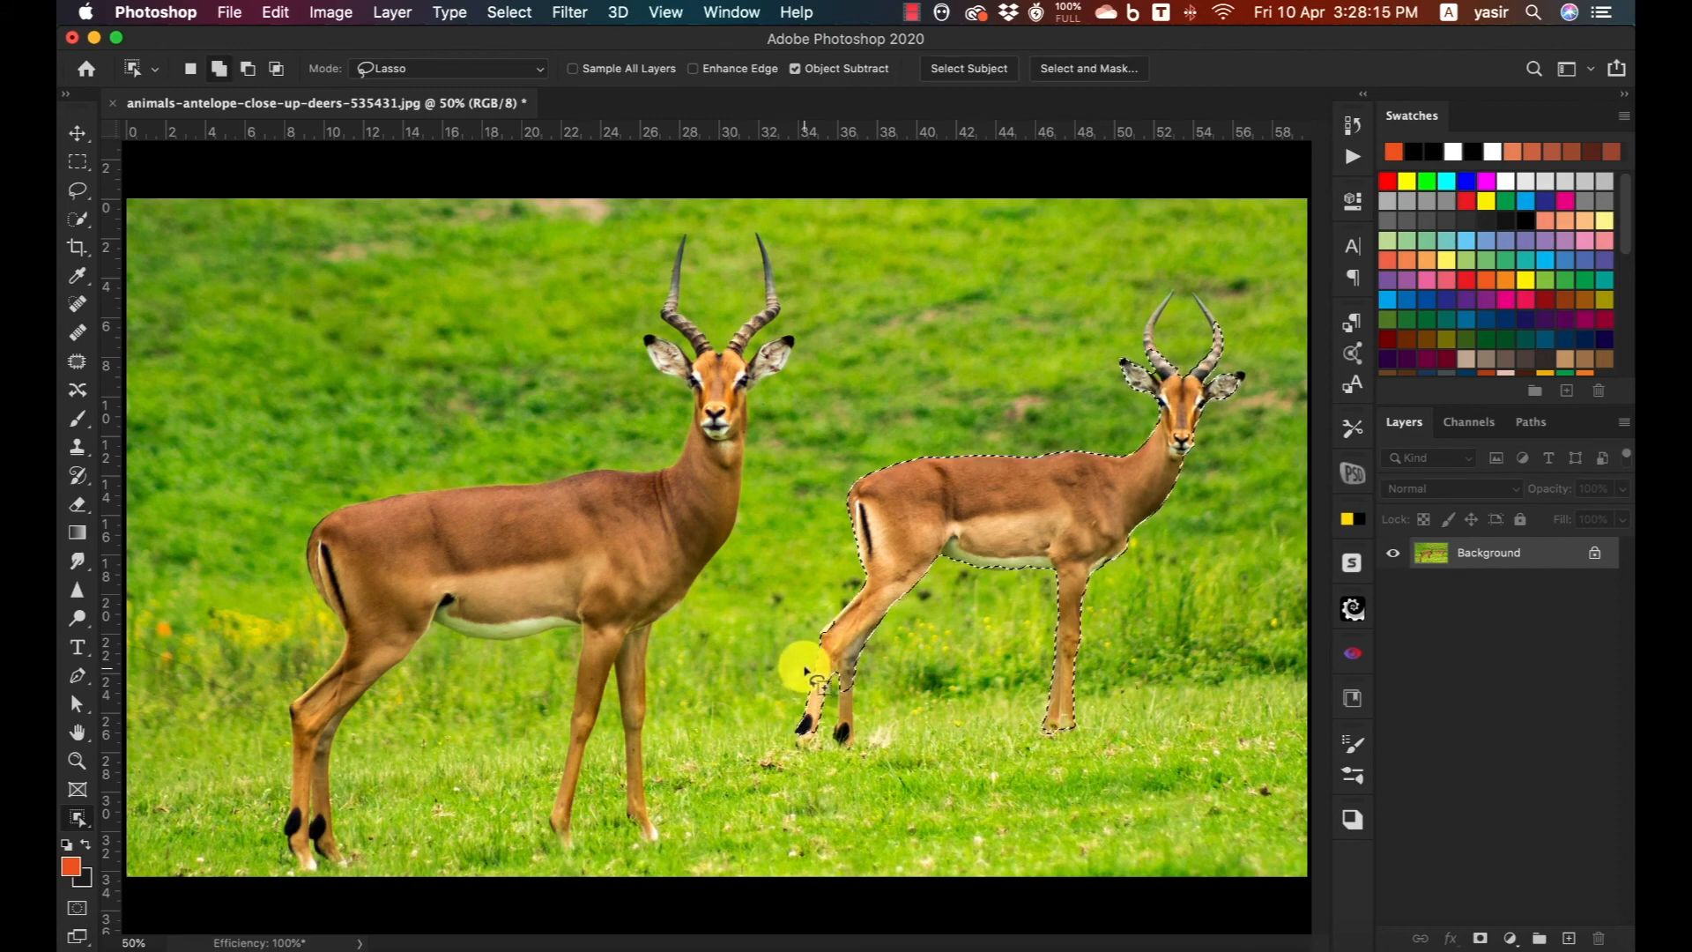
pyautogui.moveTo(806, 665)
pyautogui.mouseDown()
pyautogui.moveTo(791, 751)
pyautogui.moveTo(907, 768)
pyautogui.moveTo(868, 715)
pyautogui.mouseUp()
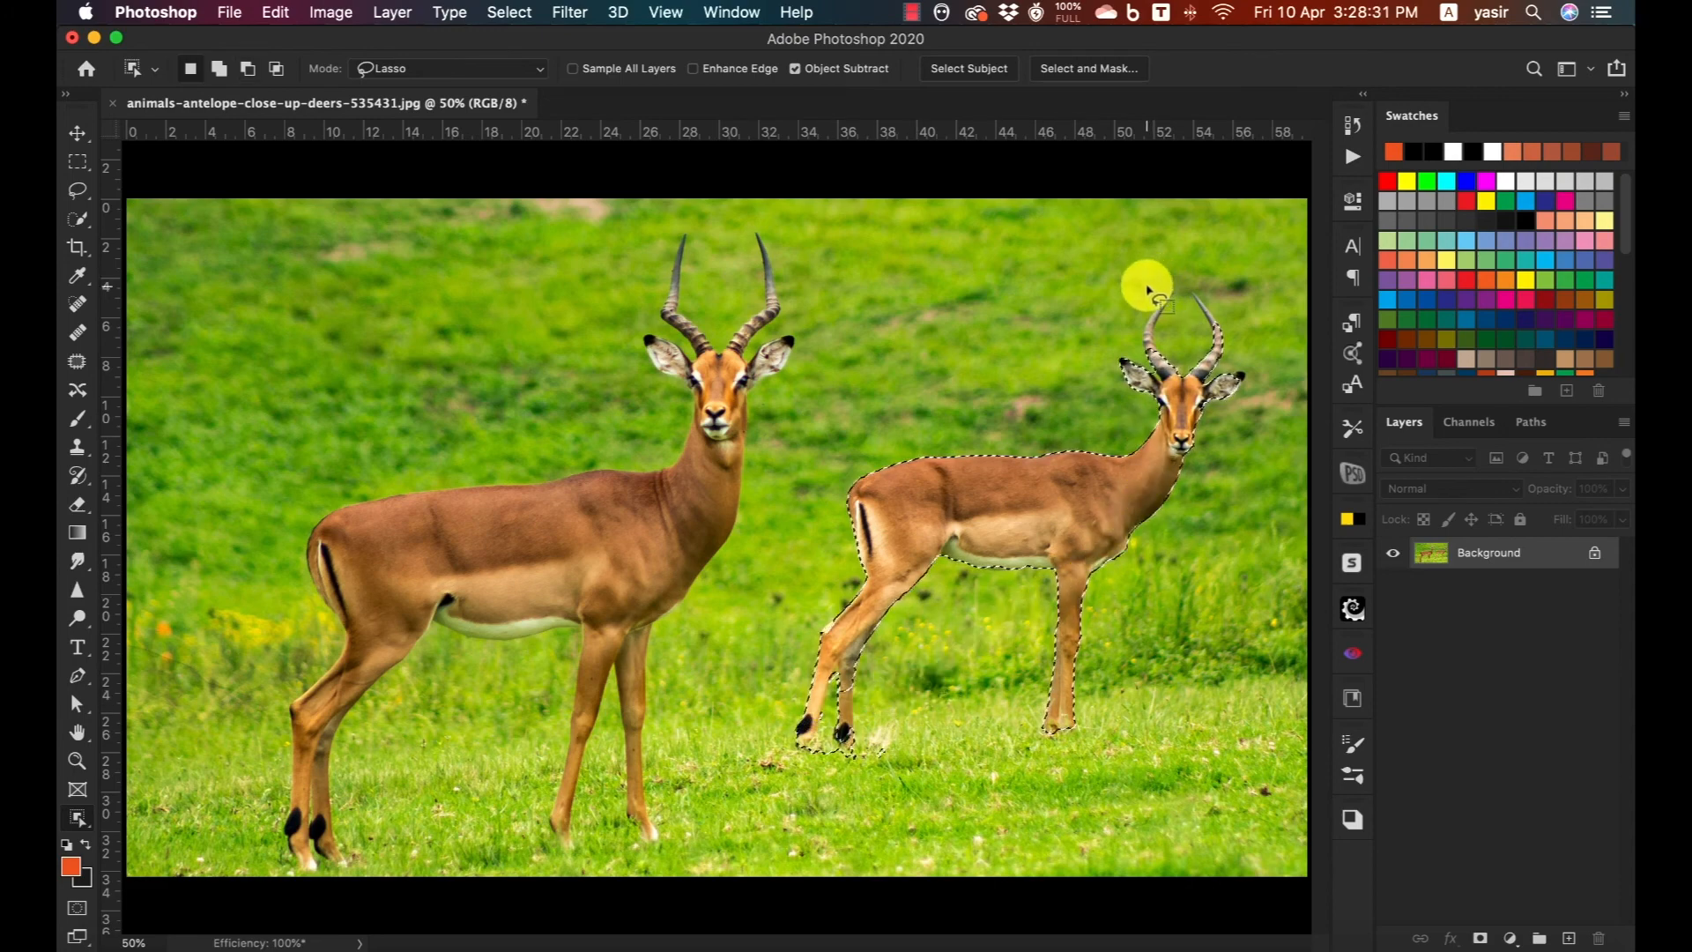
pyautogui.moveTo(1162, 283)
pyautogui.mouseDown()
pyautogui.moveTo(1133, 330)
pyautogui.moveTo(1143, 362)
pyautogui.moveTo(1167, 342)
pyautogui.moveTo(1180, 276)
pyautogui.moveTo(1153, 291)
pyautogui.moveTo(1209, 364)
pyautogui.moveTo(1218, 350)
pyautogui.moveTo(1195, 287)
pyautogui.mouseUp()
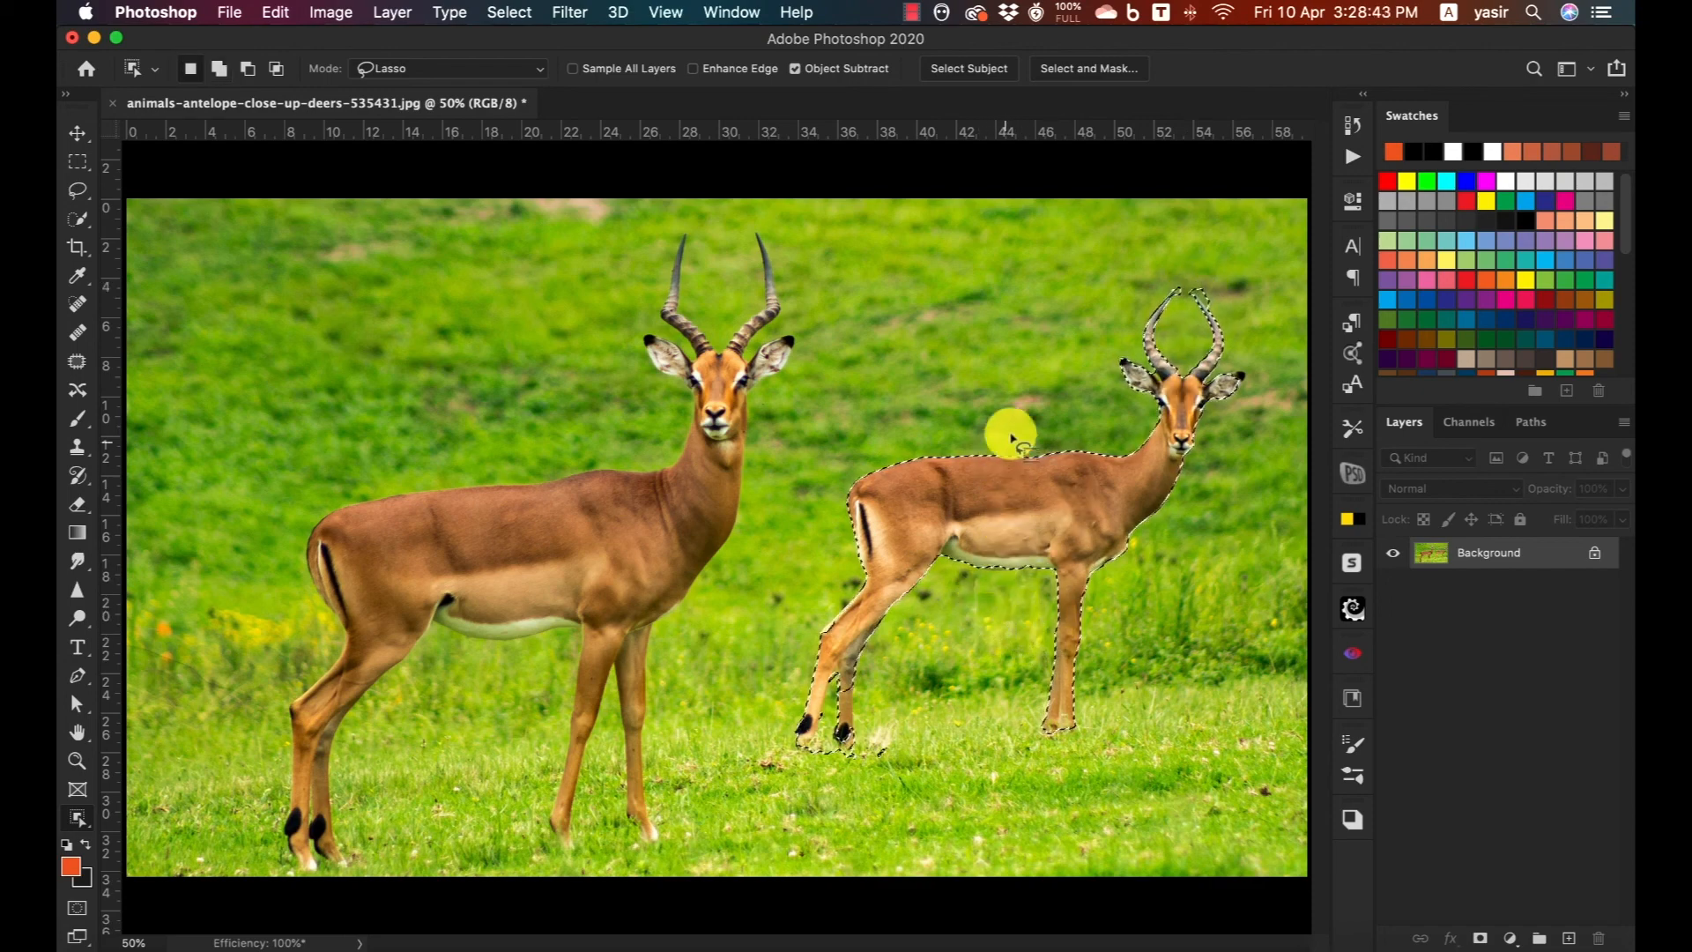
# Preview the smaller antelope's selection in Select and Mask and leave without applying any refinement.
pyautogui.click(1081, 70)
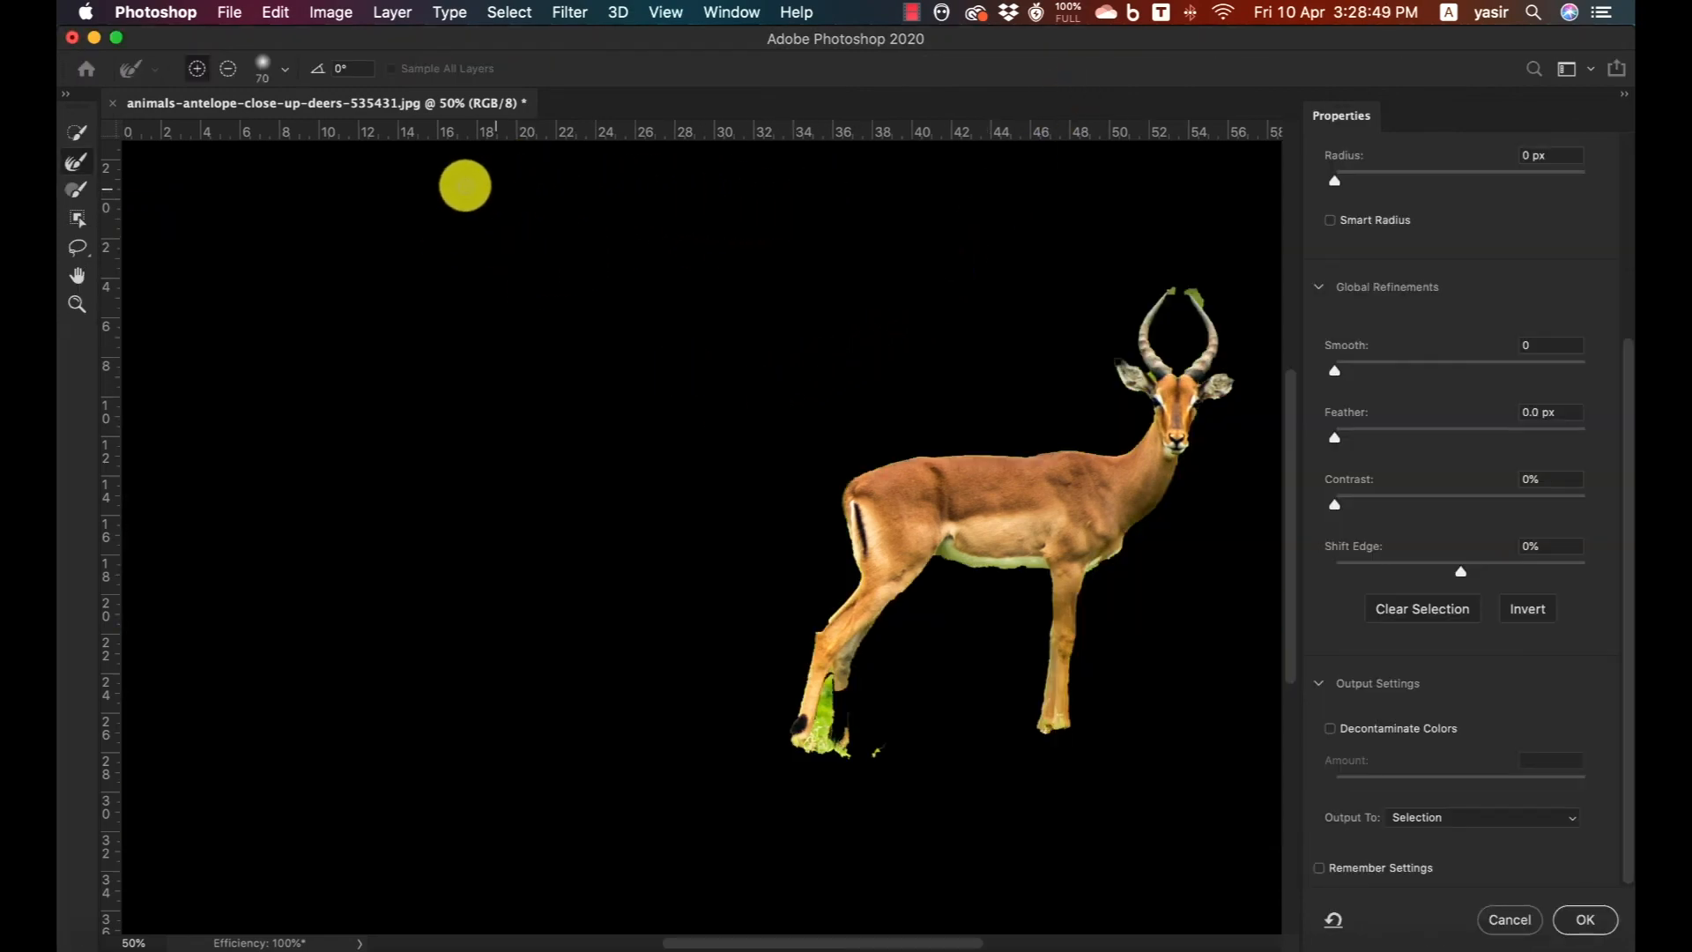
pyautogui.click(1515, 917)
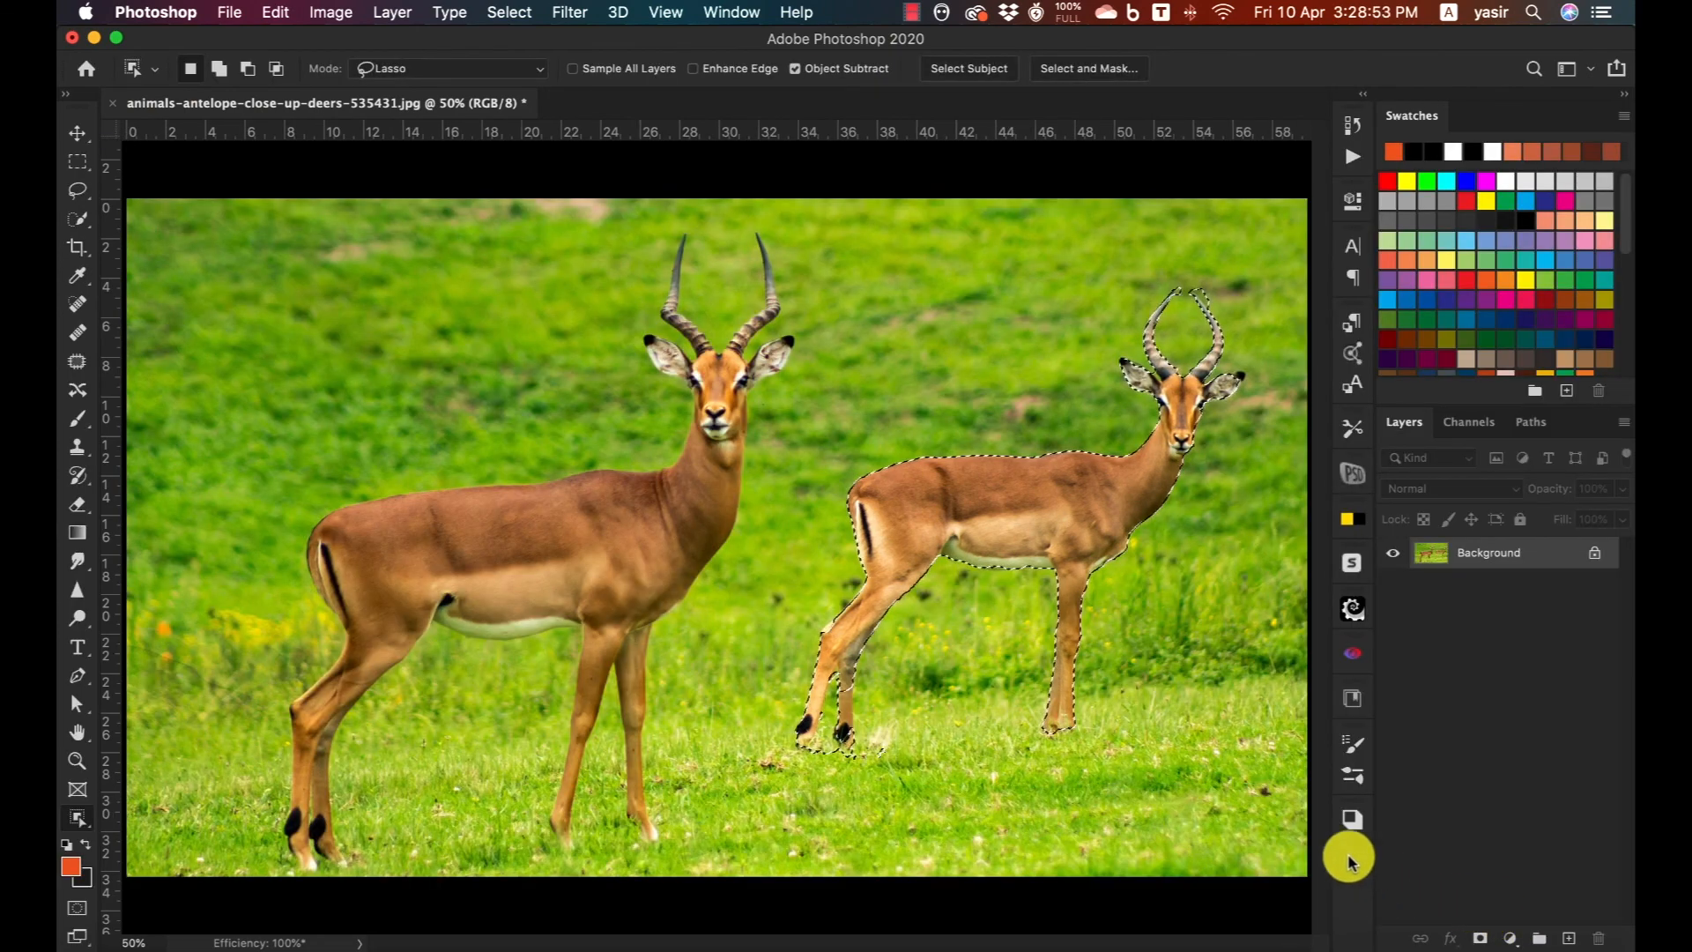